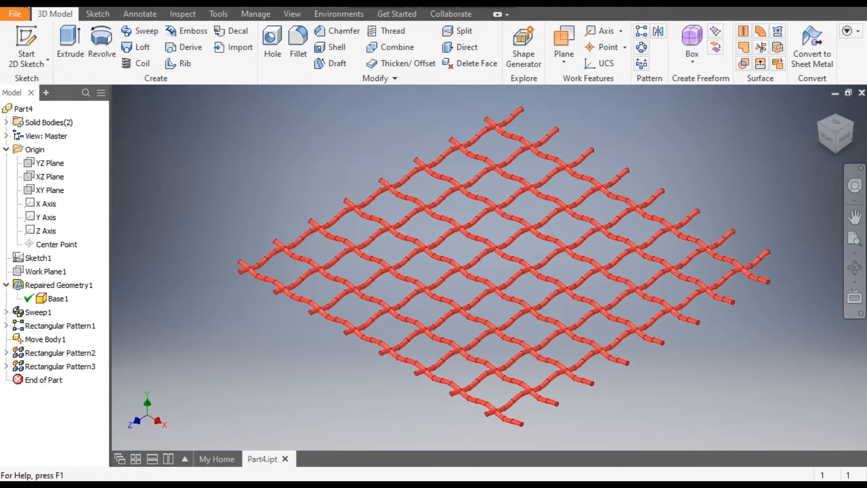
Create a new part from the metric Standard (mm).ipt template.
{"action": "key", "text": "ctrl+n"}
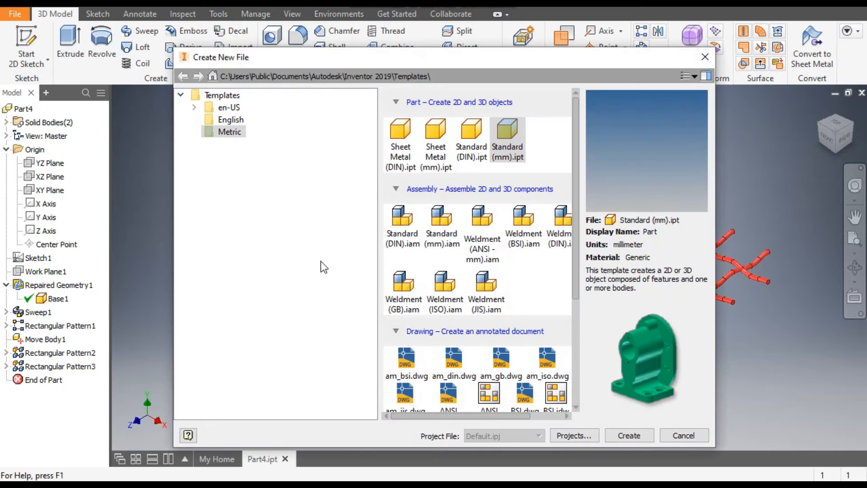
{"action": "left_click", "coordinate": [501, 139]}
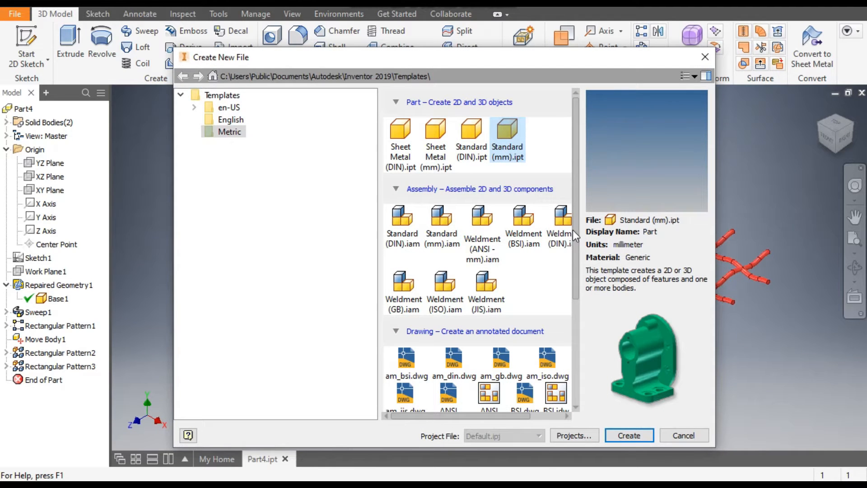
{"action": "left_click", "coordinate": [629, 435]}
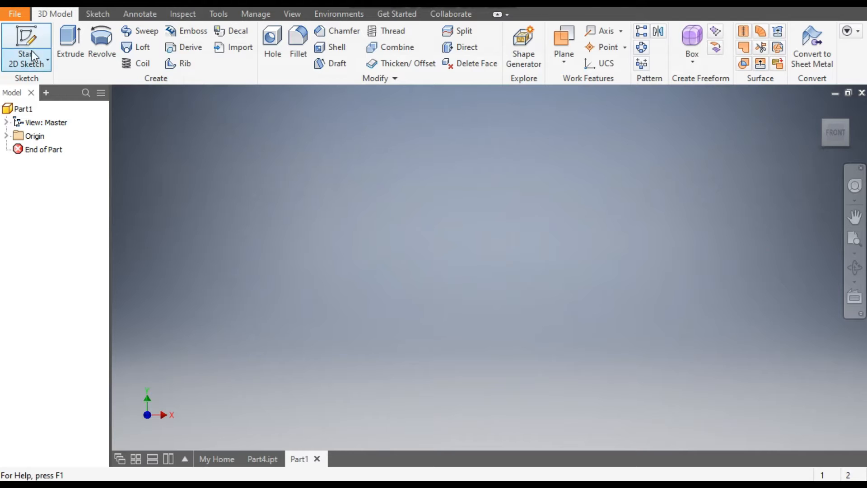
Start a 2D sketch on the XY (front) plane and choose the Three Point Arc tool.
{"action": "left_click", "coordinate": [26, 38]}
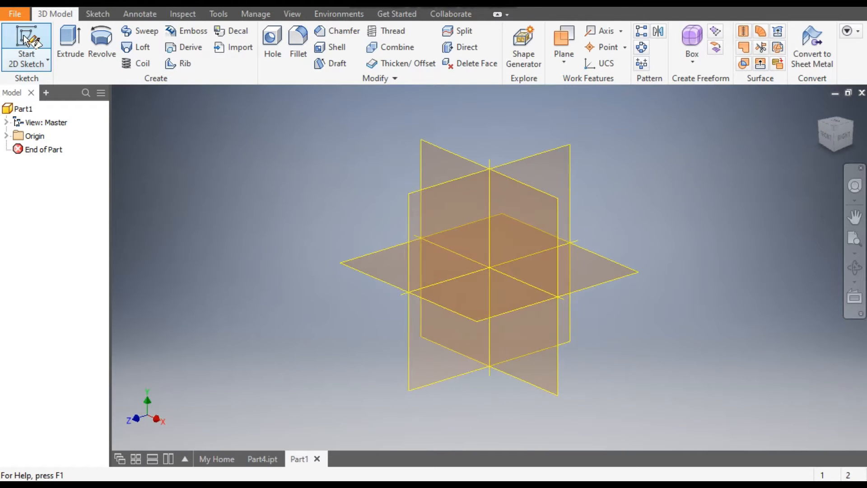
{"action": "left_click", "coordinate": [447, 152]}
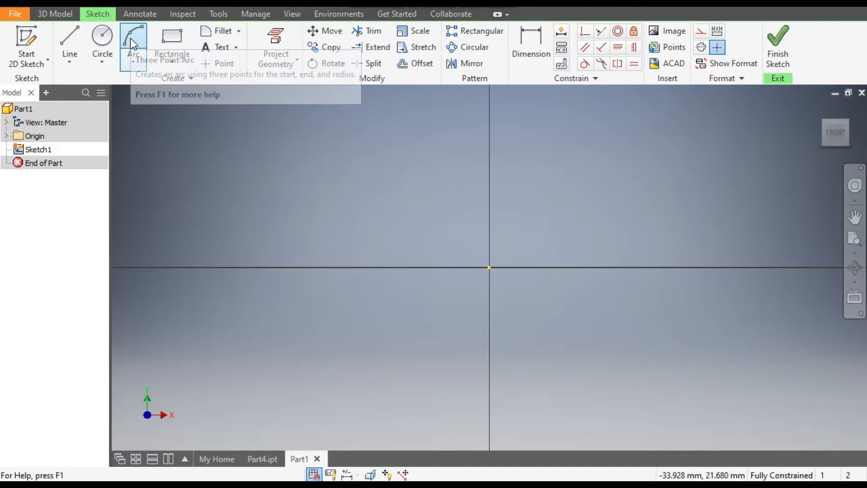
{"action": "left_click", "coordinate": [134, 62]}
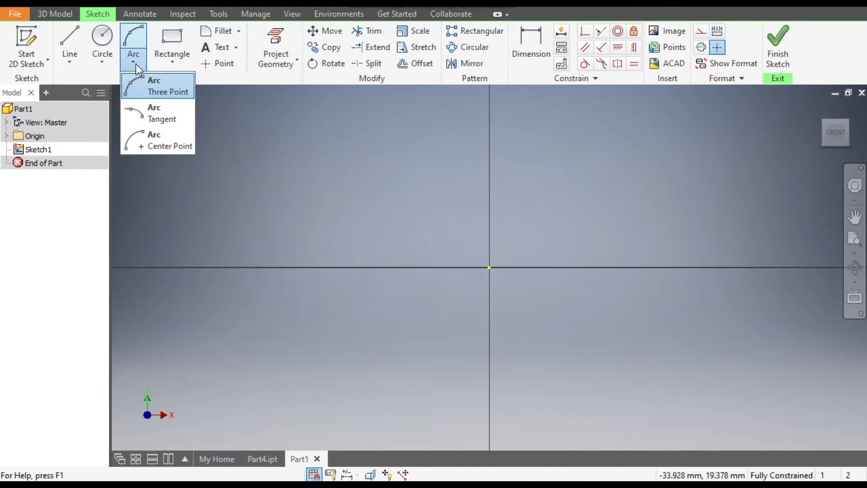
{"action": "left_click", "coordinate": [158, 86]}
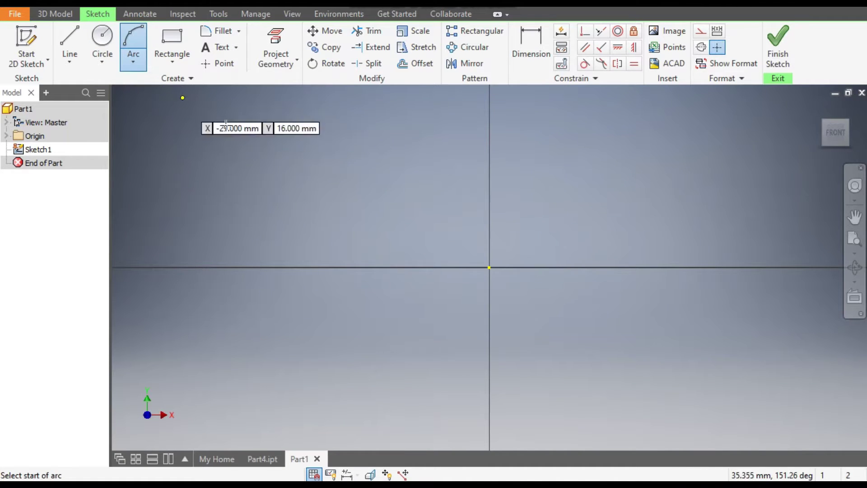
Draw two three-point arcs from the origin forming an S-curve, up-left and down-right.
{"action": "left_click", "coordinate": [489, 267]}
{"action": "left_click", "coordinate": [257, 183]}
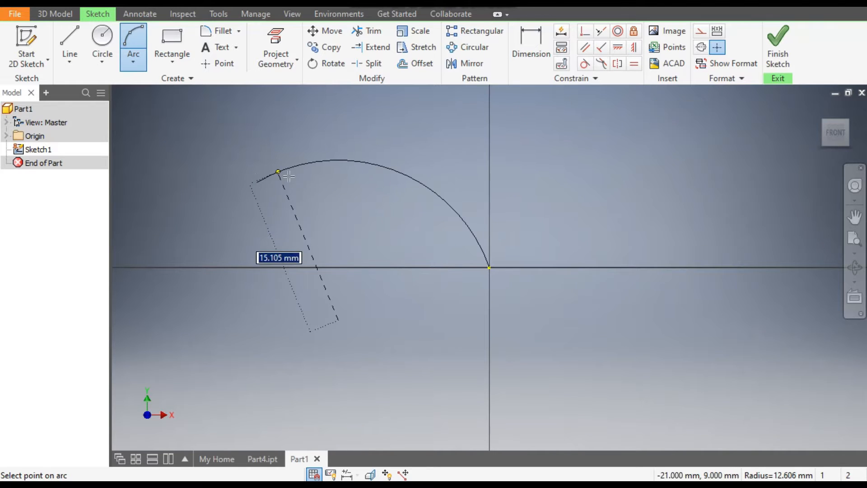
{"action": "left_click", "coordinate": [309, 192]}
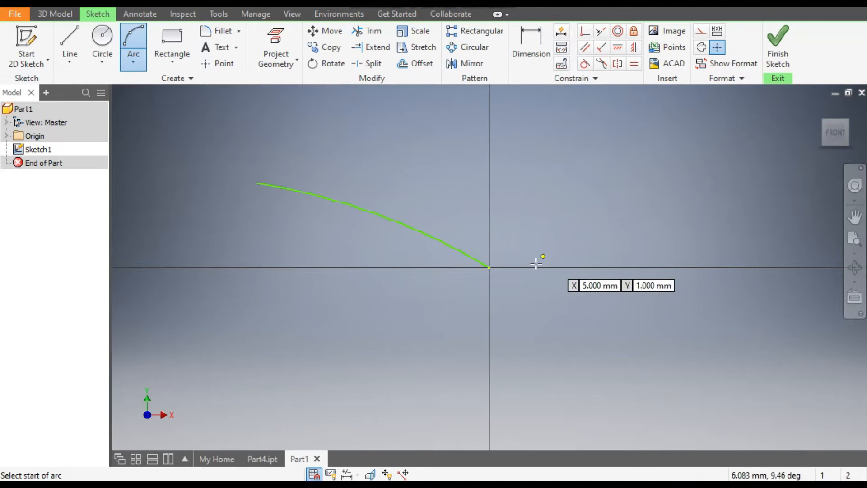
{"action": "left_click", "coordinate": [489, 267]}
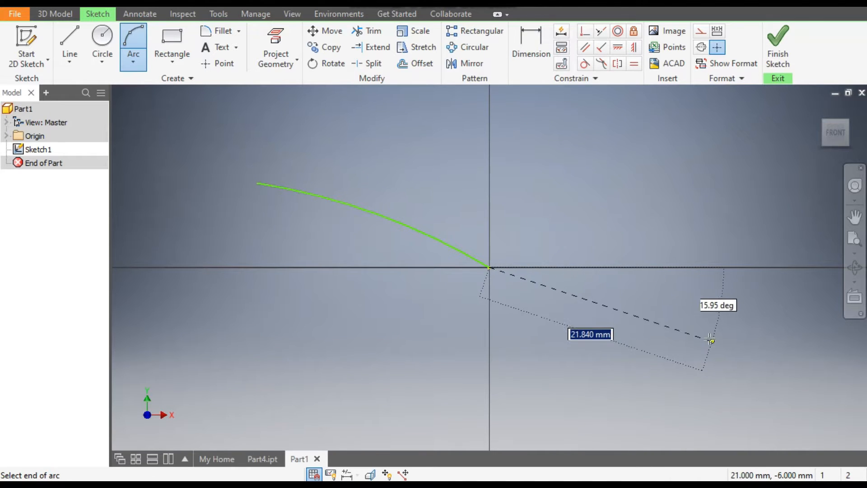
{"action": "left_click", "coordinate": [701, 332]}
{"action": "left_click", "coordinate": [650, 281]}
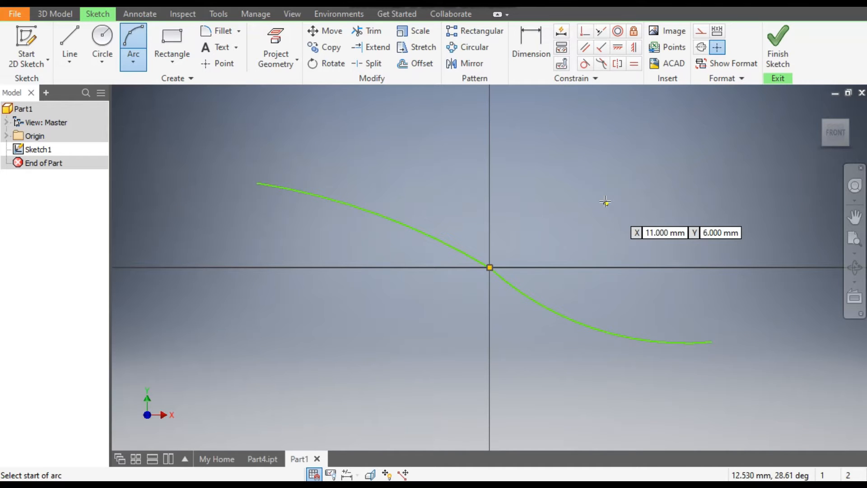
Dimension both curve endpoints 2.5 mm above and below the horizontal axis.
{"action": "left_click", "coordinate": [530, 45]}
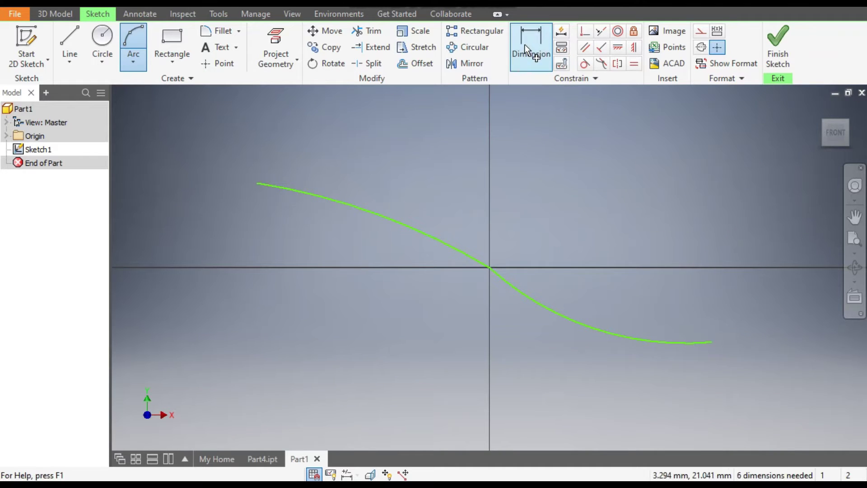
{"action": "left_click", "coordinate": [257, 184]}
{"action": "left_click", "coordinate": [489, 268]}
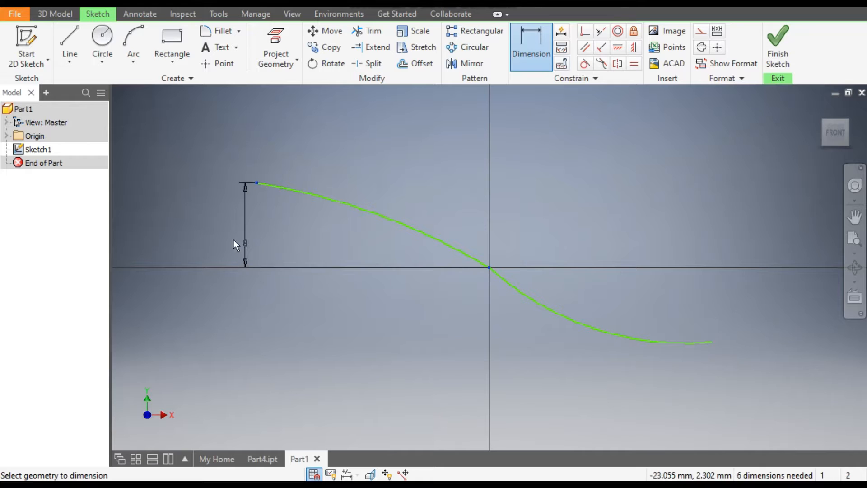
{"action": "left_click", "coordinate": [233, 237]}
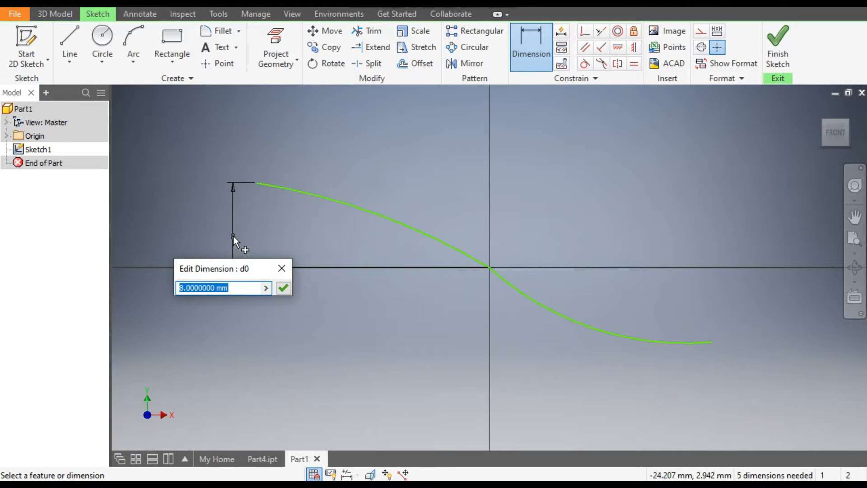
{"action": "type", "text": "2.5"}
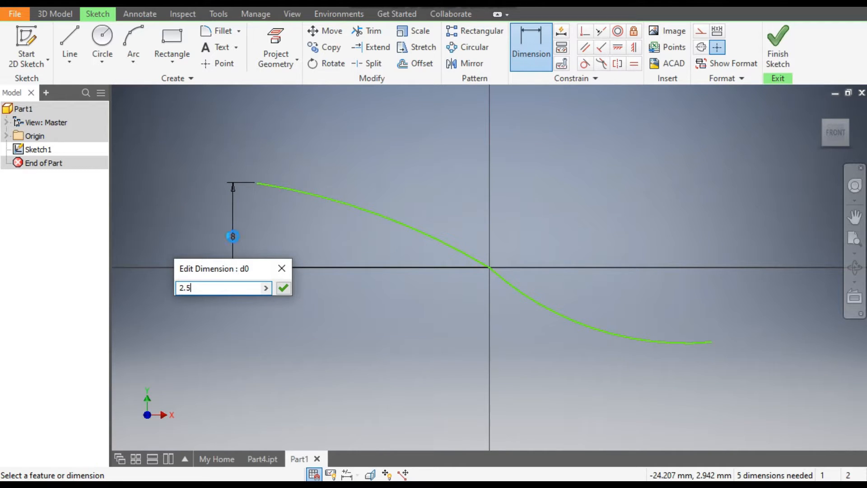
{"action": "key", "text": "Return"}
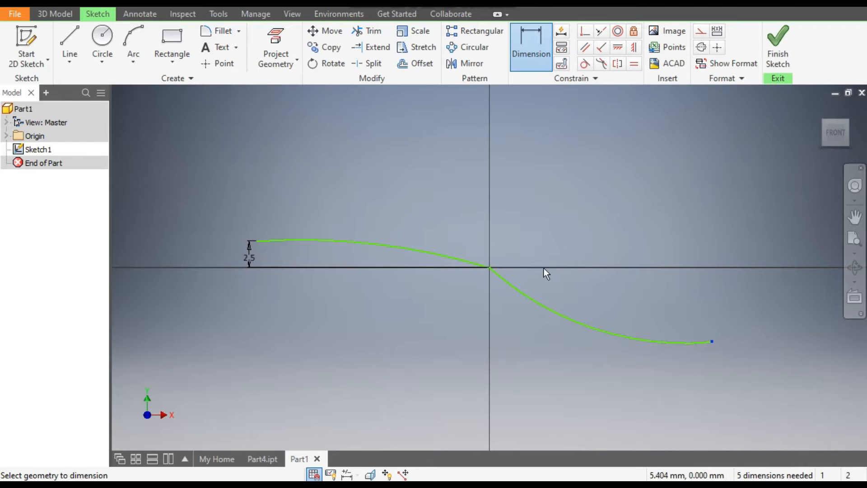
{"action": "left_click", "coordinate": [495, 269]}
{"action": "left_click", "coordinate": [712, 267]}
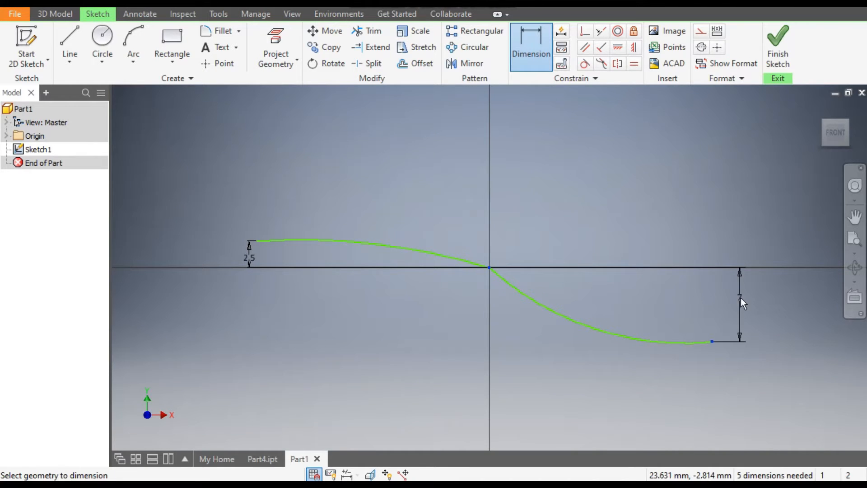
{"action": "left_click", "coordinate": [741, 297]}
{"action": "type", "text": "2.5"}
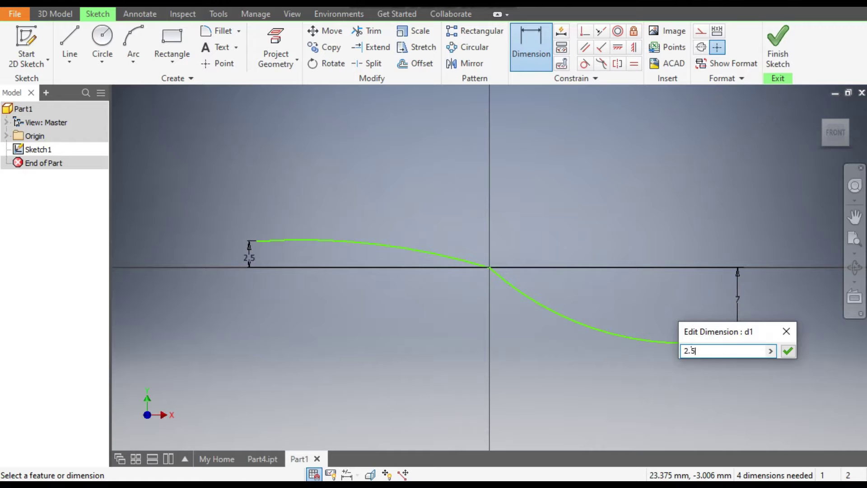
{"action": "key", "text": "Return"}
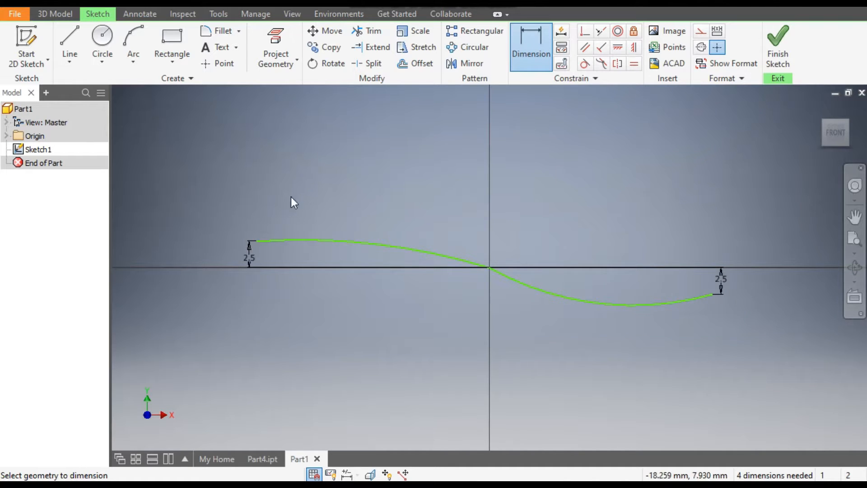
Dimension both endpoints 12 mm horizontally from the origin.
{"action": "left_click", "coordinate": [488, 267]}
{"action": "left_click", "coordinate": [410, 206]}
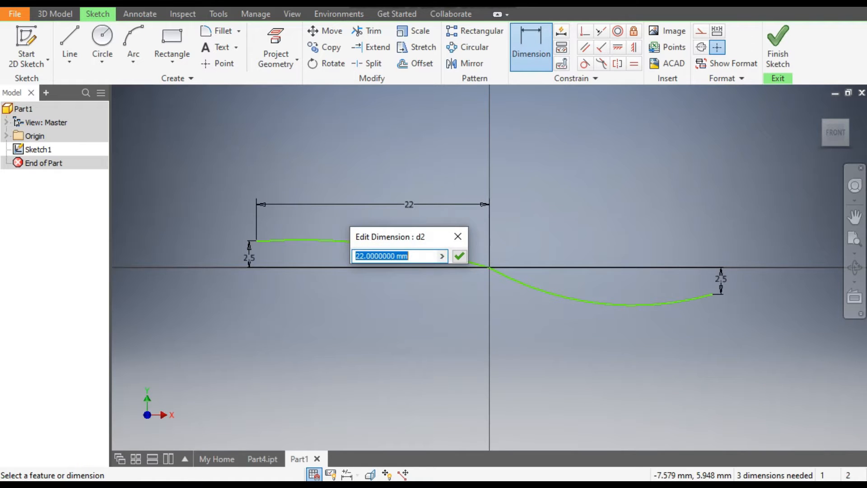
{"action": "type", "text": "12"}
{"action": "key", "text": "Return"}
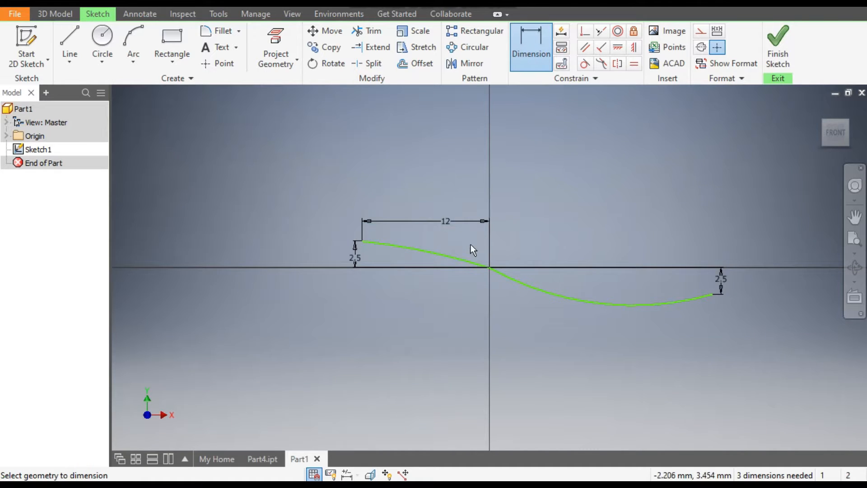
{"action": "left_click", "coordinate": [489, 268]}
{"action": "left_click", "coordinate": [718, 292]}
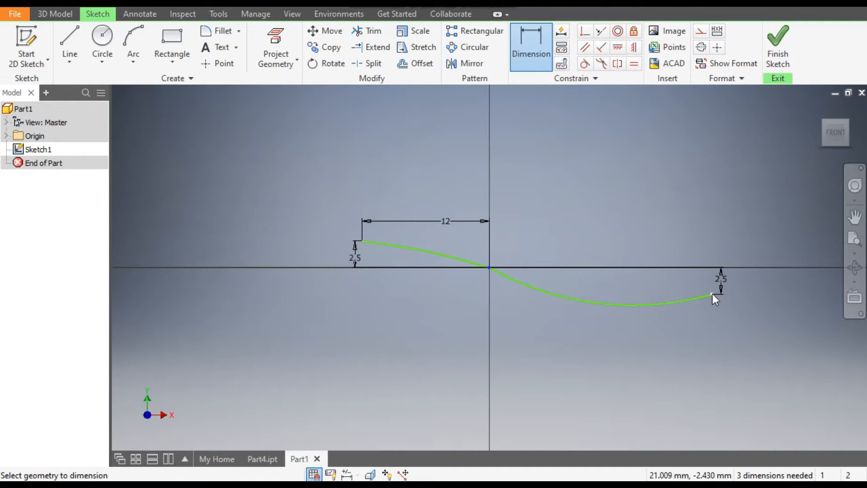
{"action": "left_click", "coordinate": [594, 234]}
{"action": "type", "text": "12"}
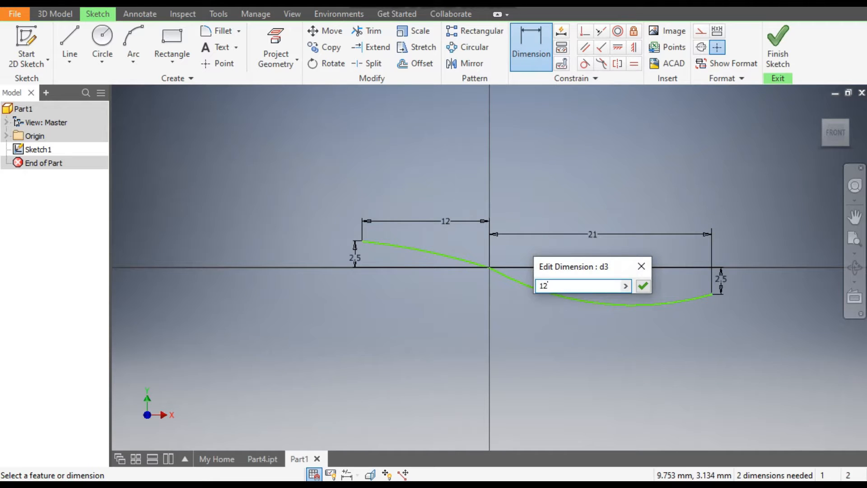
{"action": "key", "text": "Return"}
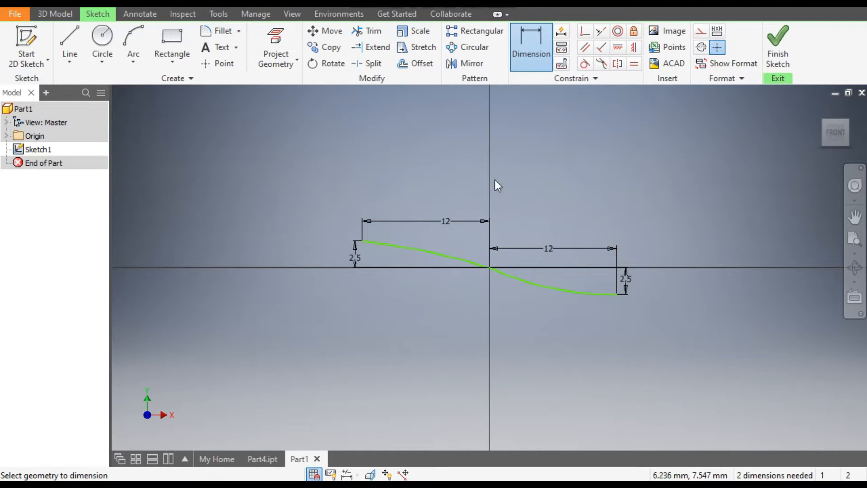
Set the radius of both arcs to 30, fully constraining the S-curve.
{"action": "left_click", "coordinate": [418, 252]}
{"action": "left_click", "coordinate": [407, 271]}
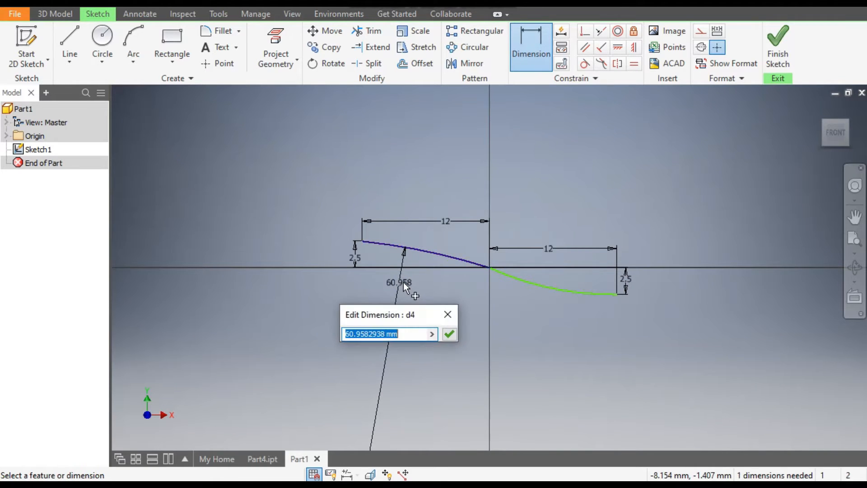
{"action": "type", "text": "30"}
{"action": "key", "text": "Return"}
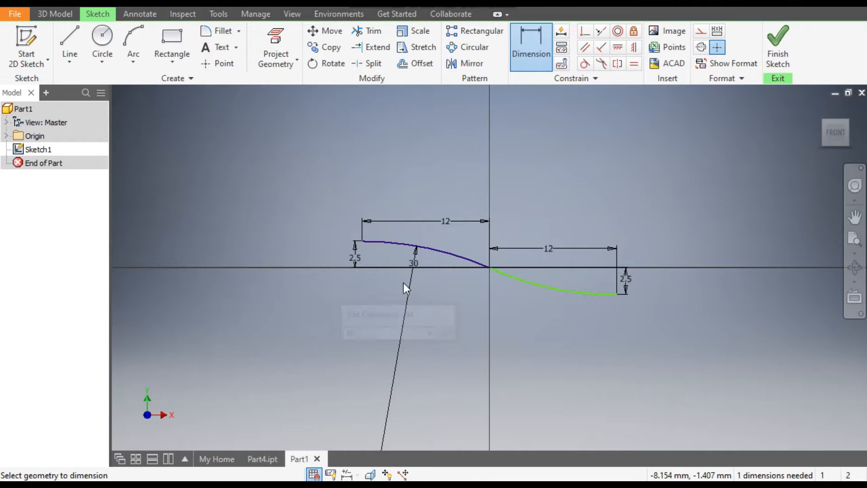
{"action": "left_click", "coordinate": [535, 290]}
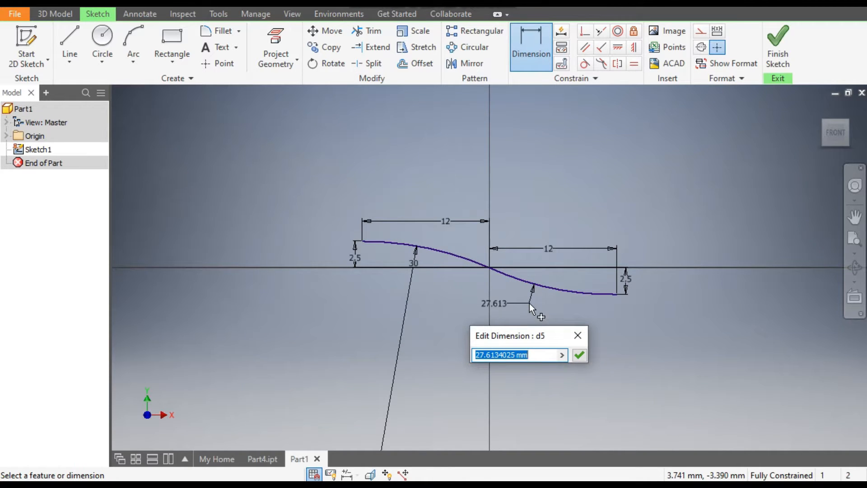
{"action": "type", "text": "30"}
{"action": "key", "text": "Return"}
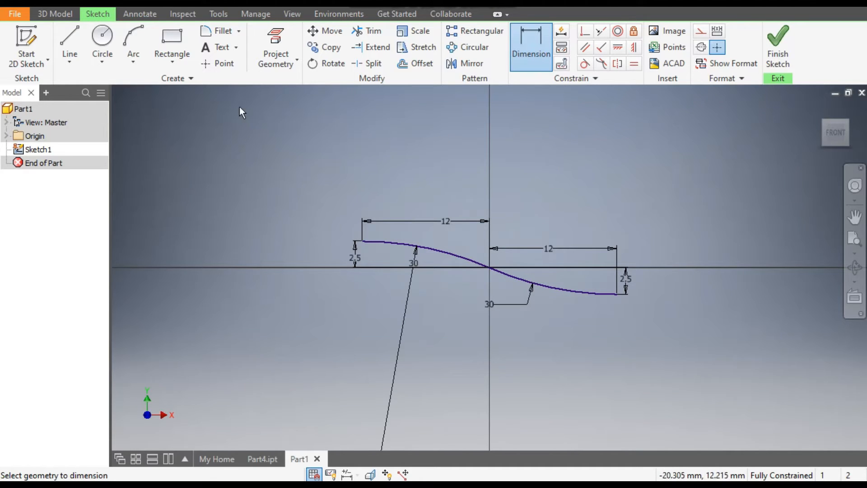
Draw a line rising upward from the S-curve's right endpoint.
{"action": "left_click", "coordinate": [66, 33]}
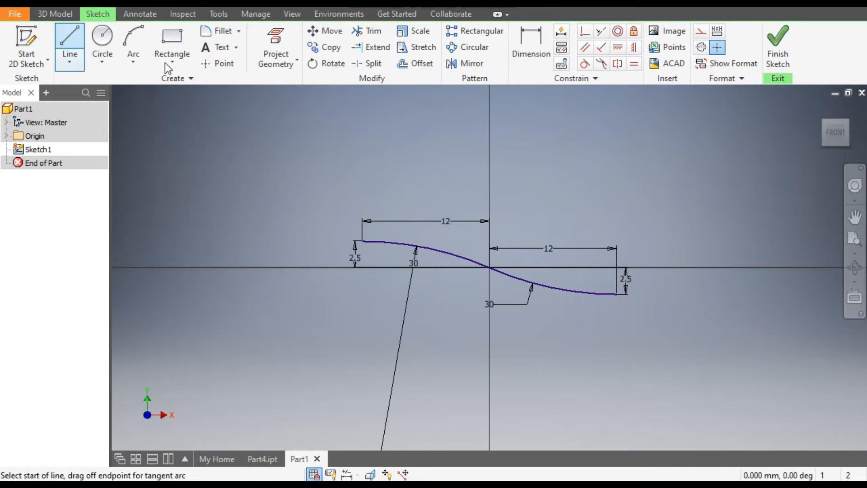
{"action": "left_click", "coordinate": [616, 294]}
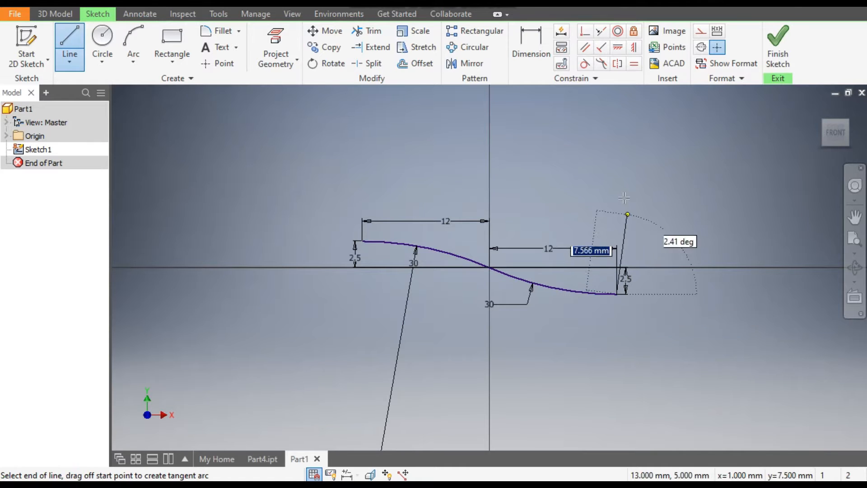
{"action": "left_click", "coordinate": [616, 183]}
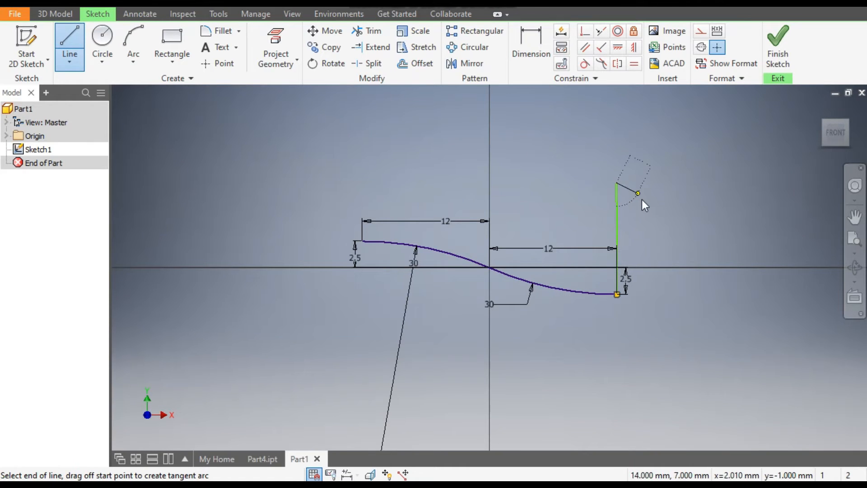
{"action": "key", "text": "Escape"}
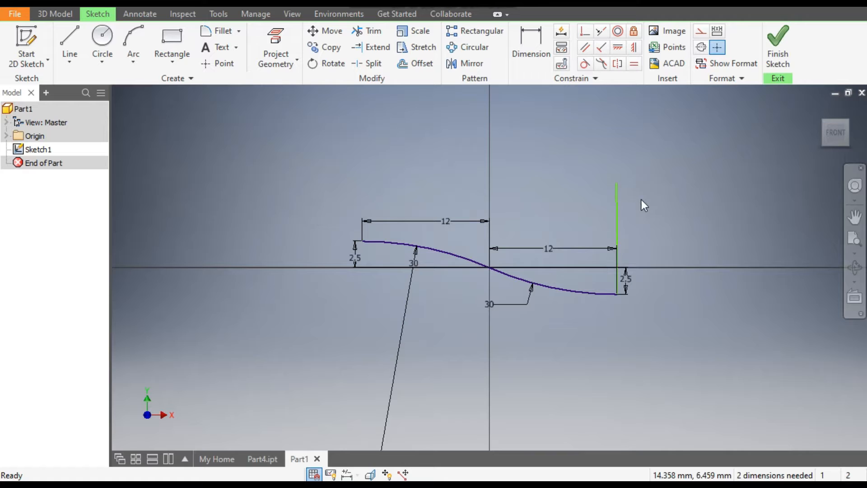
{"action": "left_click", "coordinate": [620, 205]}
Constrain the line vertical and make it construction geometry.
{"action": "left_click", "coordinate": [635, 48]}
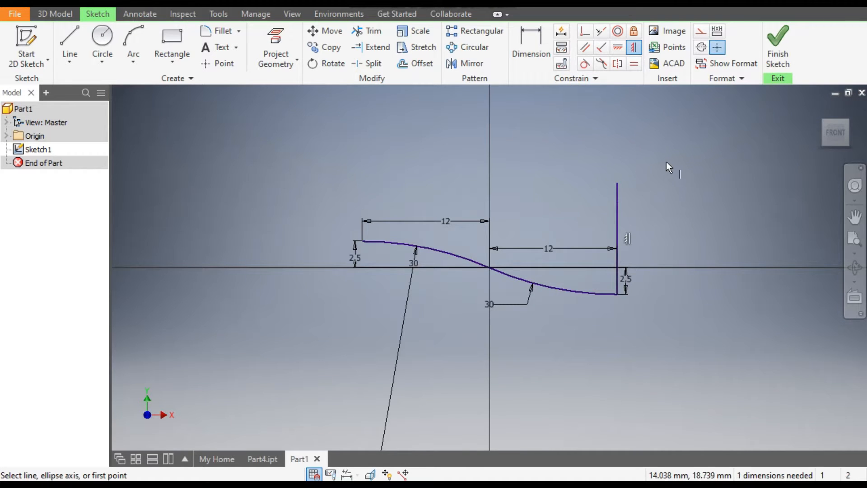
{"action": "key", "text": "Escape"}
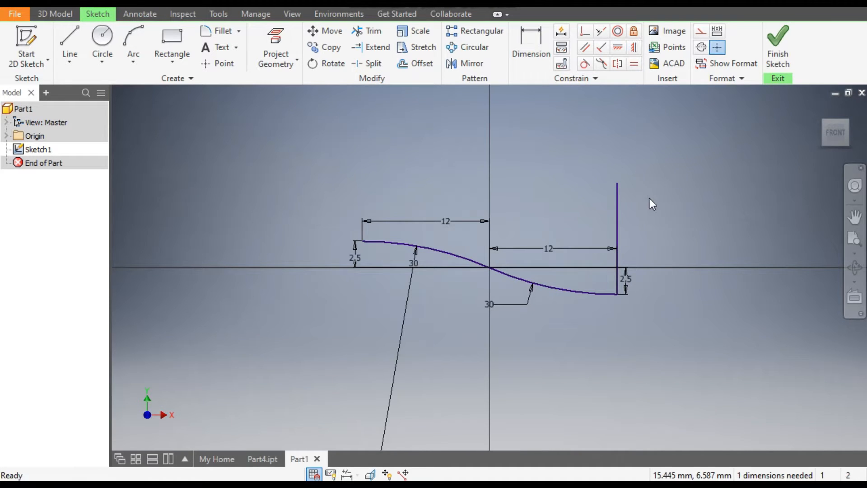
{"action": "left_click", "coordinate": [617, 203]}
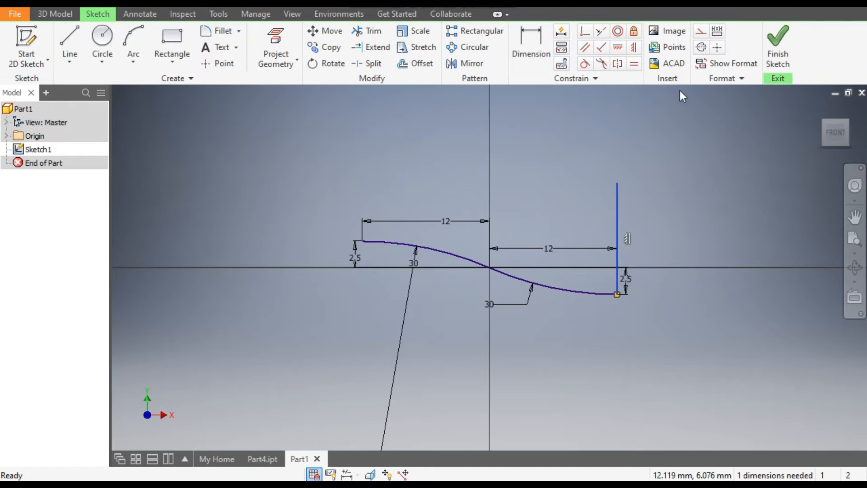
{"action": "left_click", "coordinate": [701, 31]}
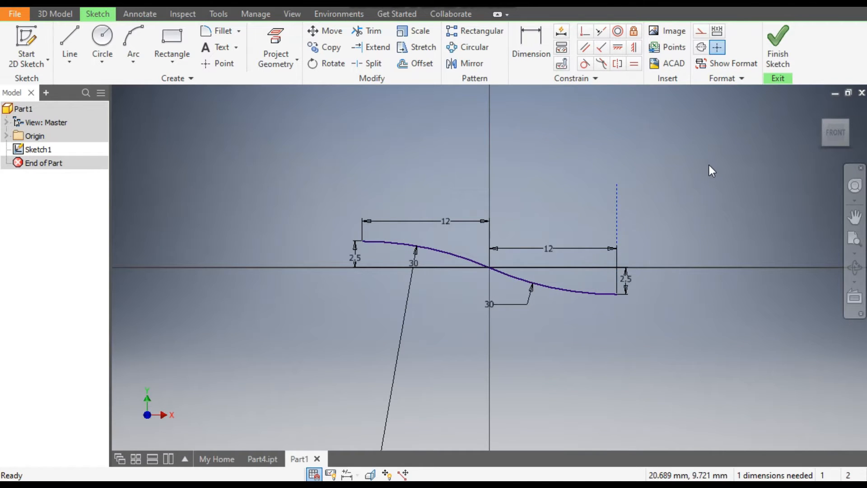
Mirror the S-curve across the vertical construction line to form a longer wave.
{"action": "left_click_drag", "start_coordinate": [586, 181], "coordinate": [335, 326]}
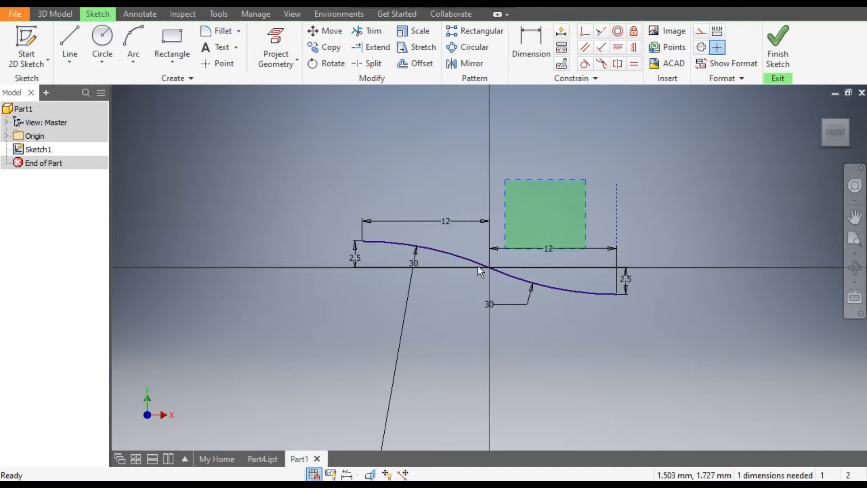
{"action": "left_click", "coordinate": [661, 203]}
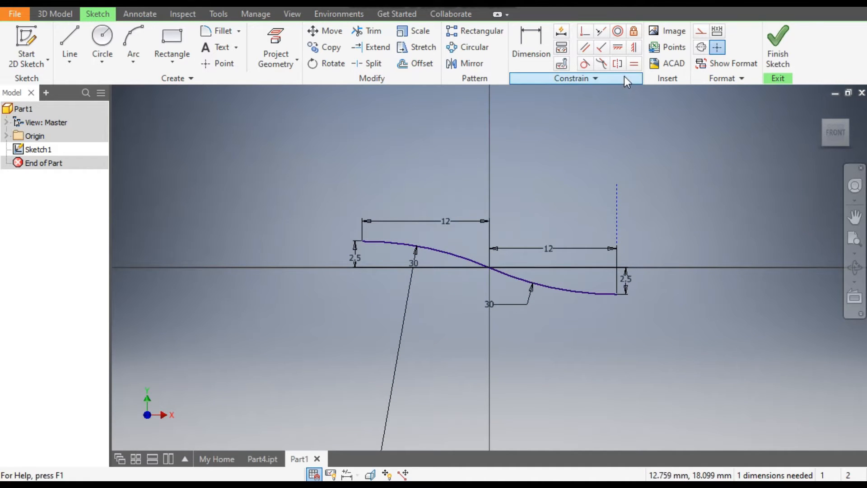
{"action": "left_click", "coordinate": [468, 62]}
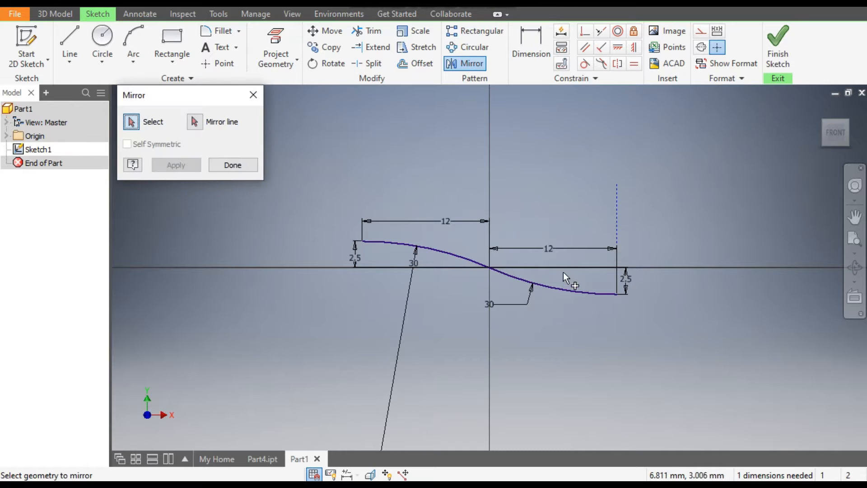
{"action": "left_click", "coordinate": [529, 279]}
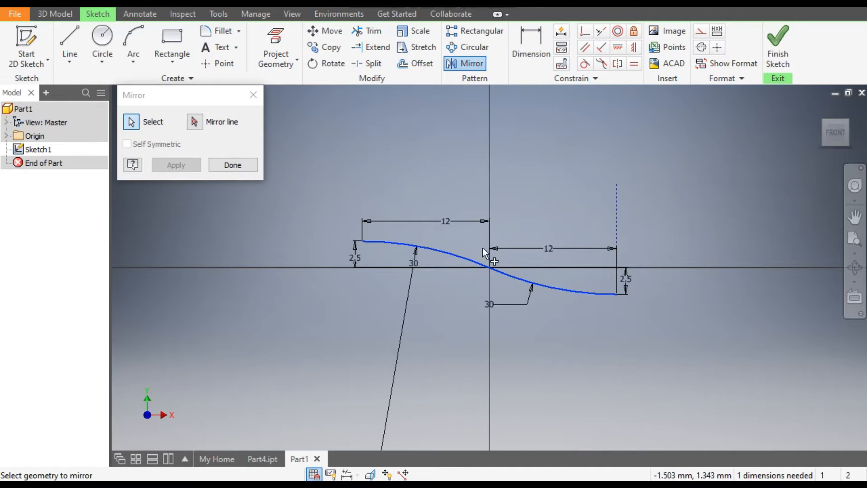
{"action": "left_click", "coordinate": [194, 122]}
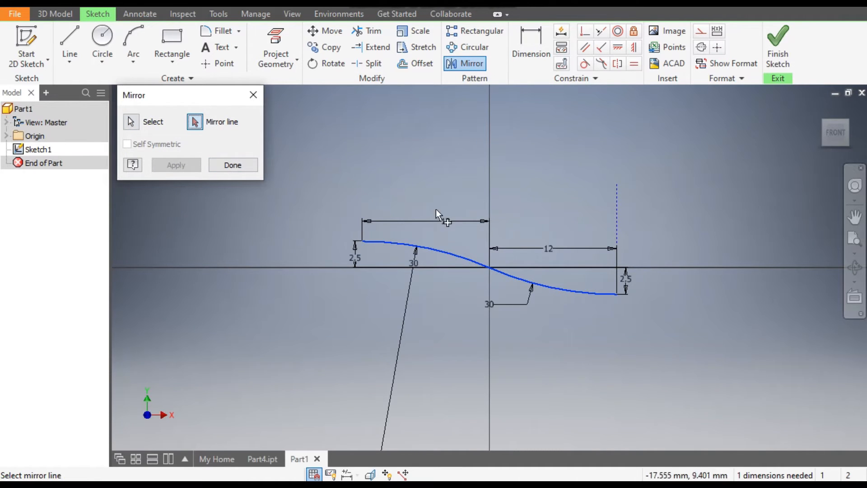
{"action": "left_click", "coordinate": [617, 220]}
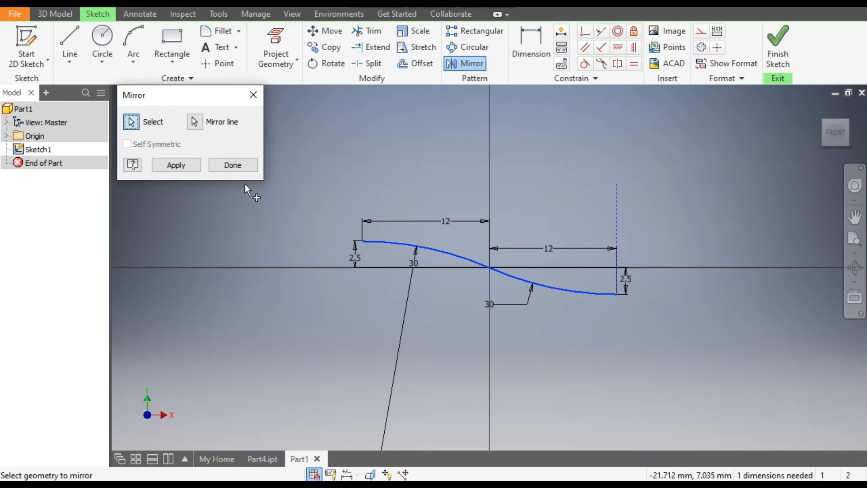
{"action": "left_click", "coordinate": [185, 165]}
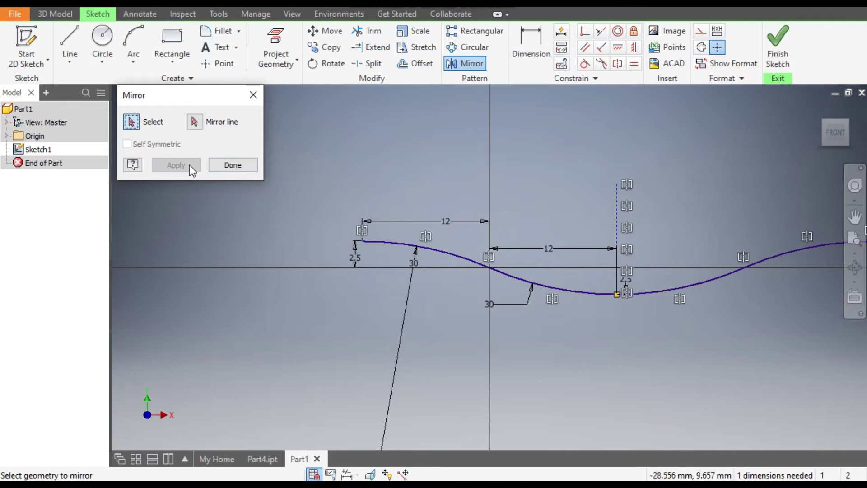
{"action": "left_click", "coordinate": [232, 166]}
{"action": "scroll", "coordinate": [238, 214], "scroll_direction": "down", "scroll_amount": 3}
{"action": "middle_click_drag", "start_coordinate": [542, 311], "coordinate": [518, 353]}
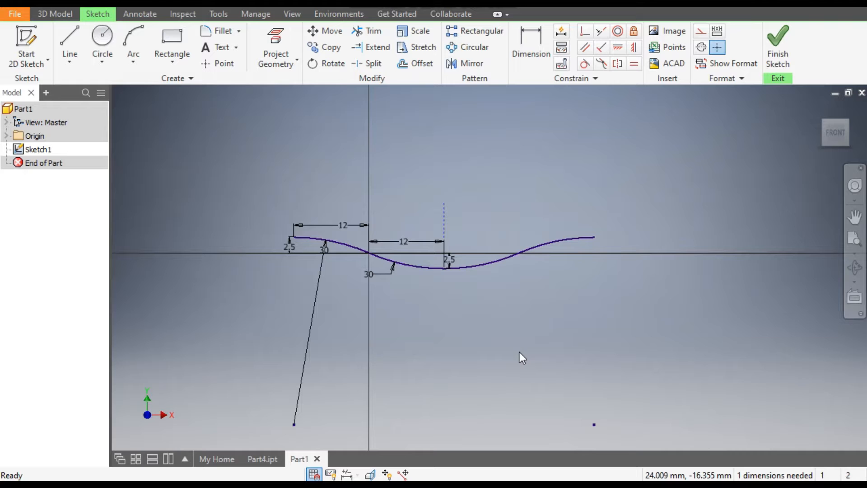
Finish the sketch and create Work Plane1 normal to the curve at its left endpoint.
{"action": "left_click", "coordinate": [778, 48]}
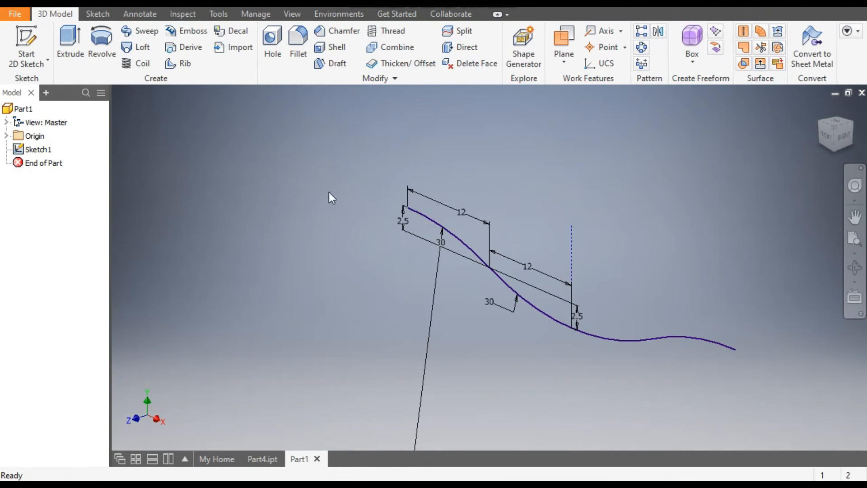
{"action": "left_click", "coordinate": [563, 36]}
{"action": "left_click", "coordinate": [407, 207]}
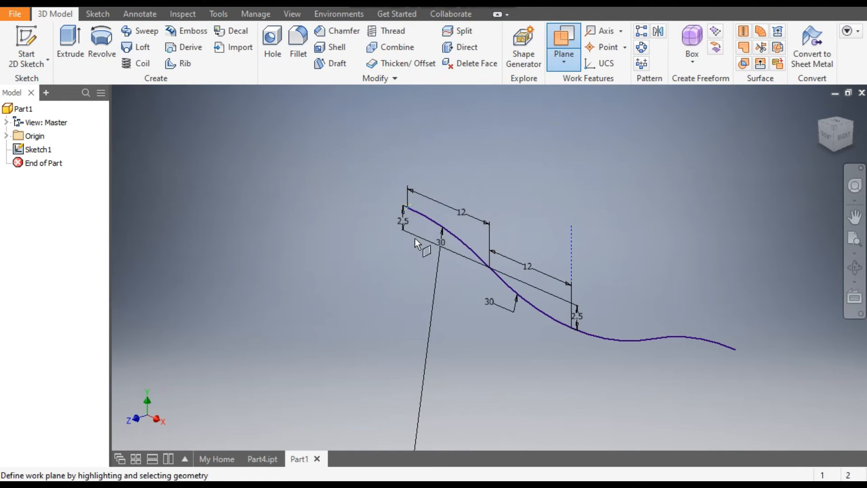
{"action": "left_click", "coordinate": [423, 213]}
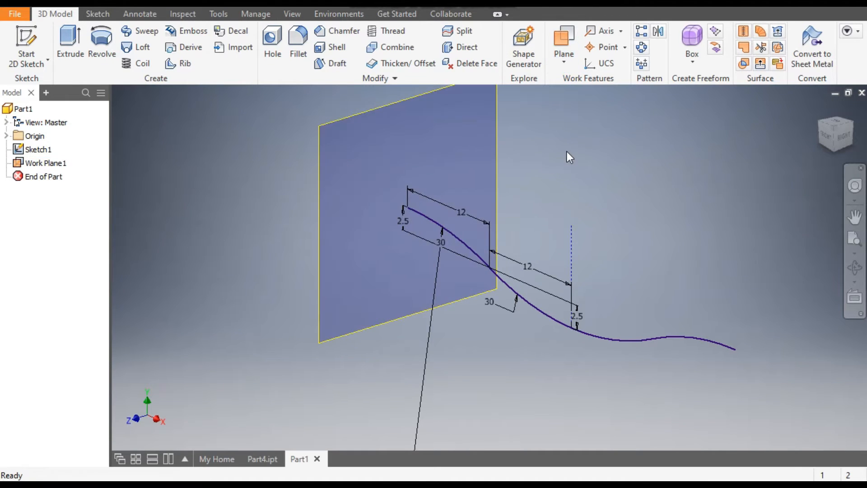
{"action": "middle_click_drag", "start_coordinate": [557, 159], "coordinate": [551, 162]}
{"action": "left_click", "coordinate": [417, 141]}
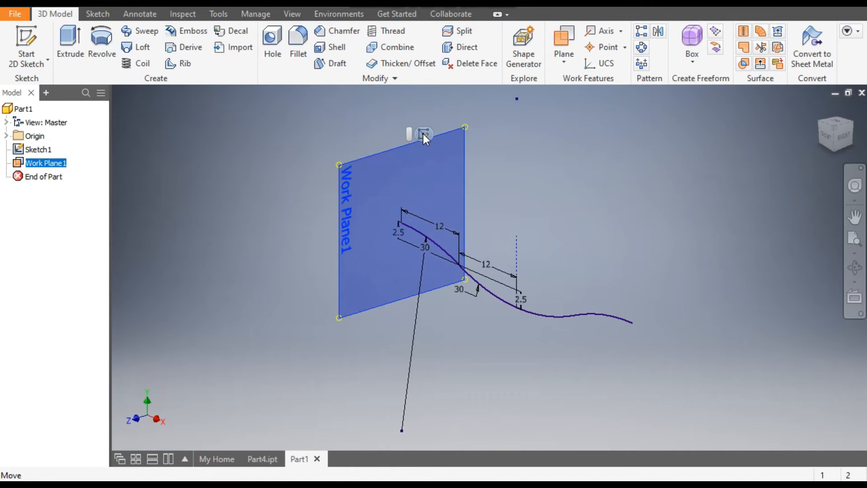
Start a sketch on the work plane and project the curve's end into it.
{"action": "left_click", "coordinate": [423, 134]}
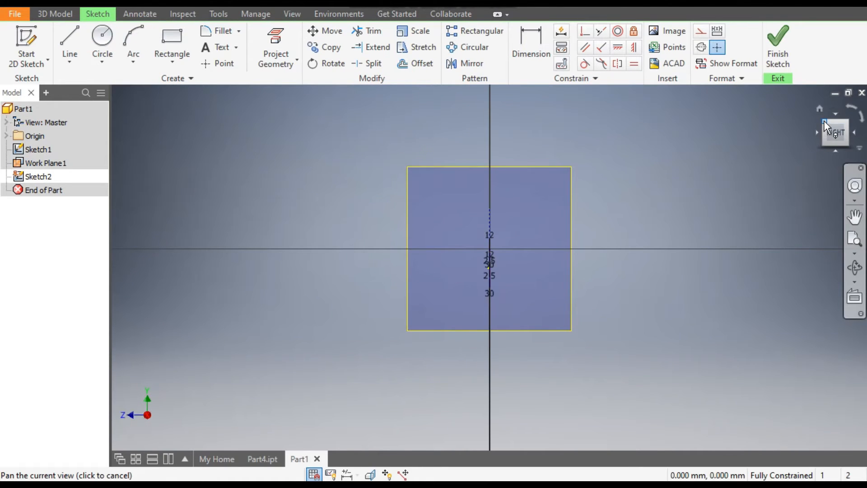
{"action": "left_click", "coordinate": [824, 120]}
{"action": "scroll", "coordinate": [400, 231], "scroll_direction": "down", "scroll_amount": 2}
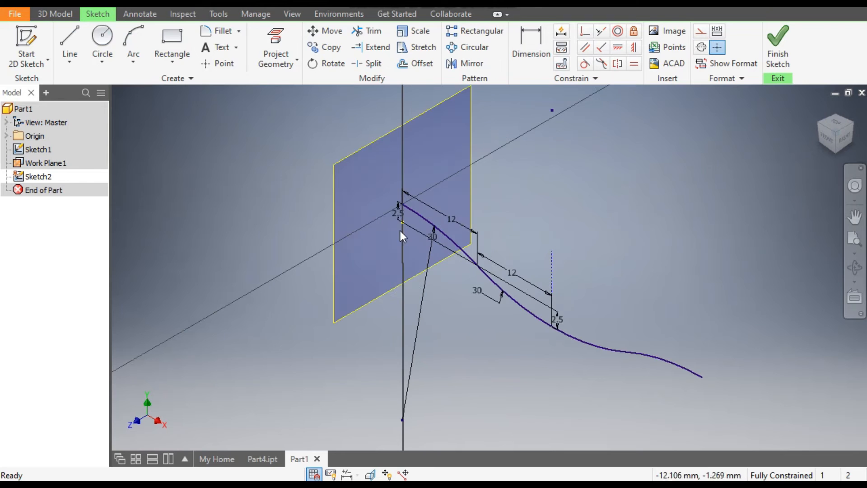
{"action": "left_click", "coordinate": [276, 47]}
{"action": "scroll", "coordinate": [406, 210], "scroll_direction": "down", "scroll_amount": 3}
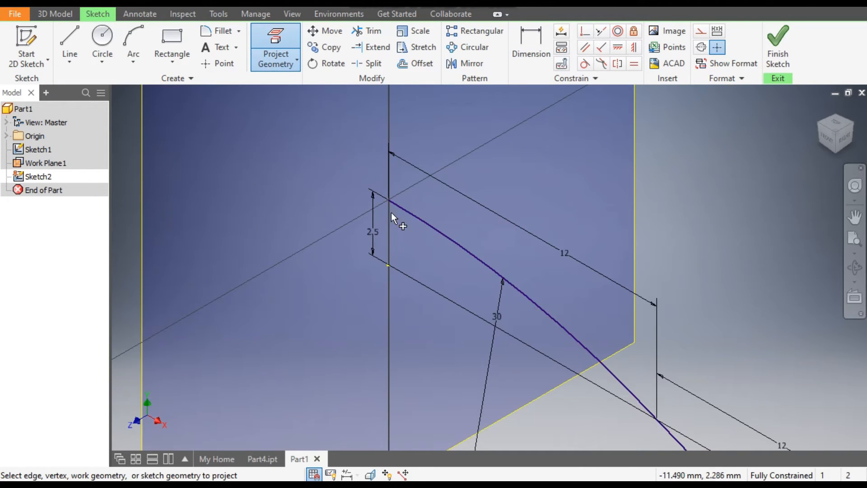
{"action": "scroll", "coordinate": [344, 196], "scroll_direction": "up", "scroll_amount": 4}
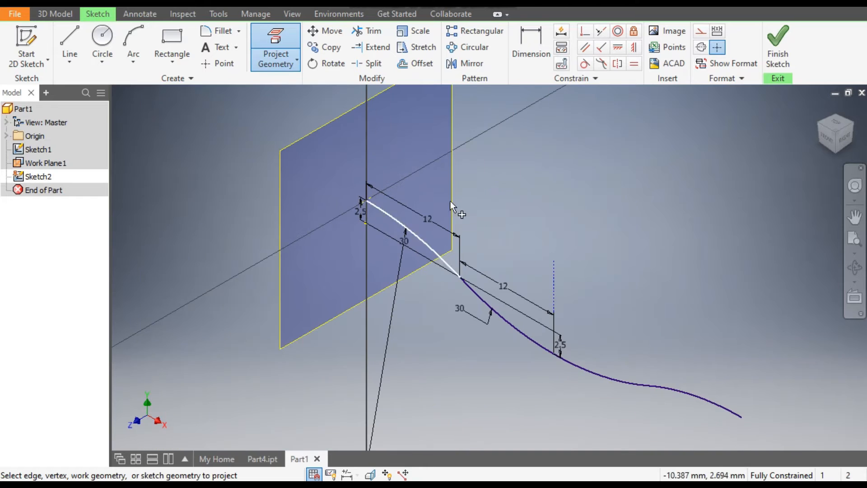
{"action": "key", "text": "Escape"}
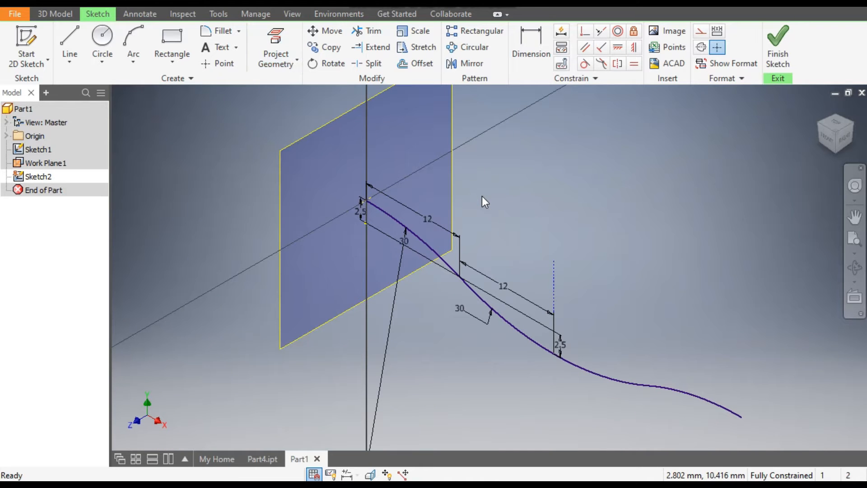
Draw a small circle centered on the curve's left end and finish the sketch.
{"action": "left_click", "coordinate": [102, 41]}
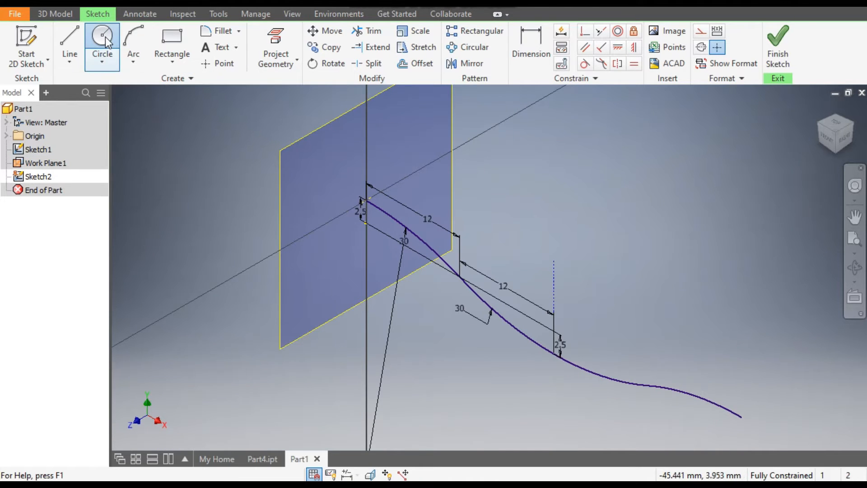
{"action": "scroll", "coordinate": [367, 200], "scroll_direction": "down", "scroll_amount": 4}
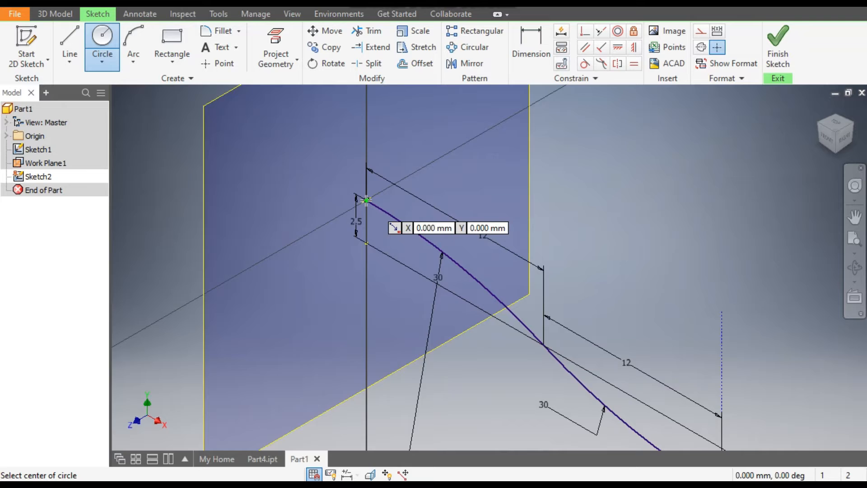
{"action": "left_click", "coordinate": [368, 200]}
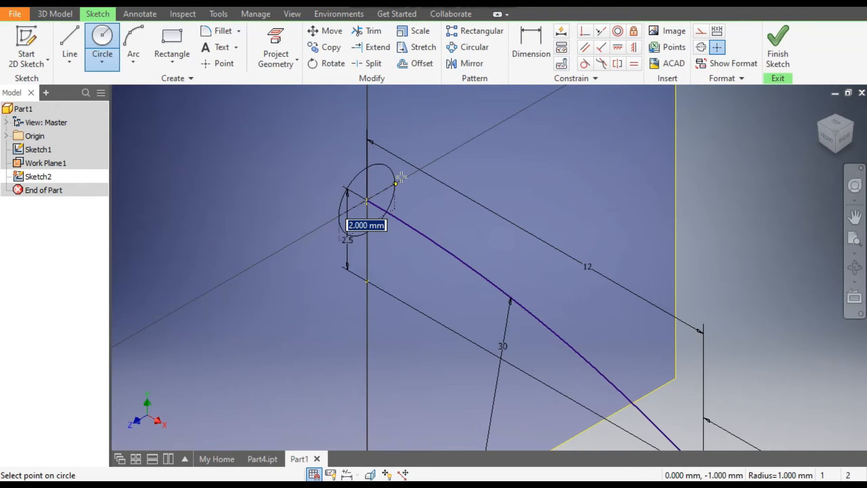
{"action": "type", "text": "5"}
{"action": "key", "text": "Return"}
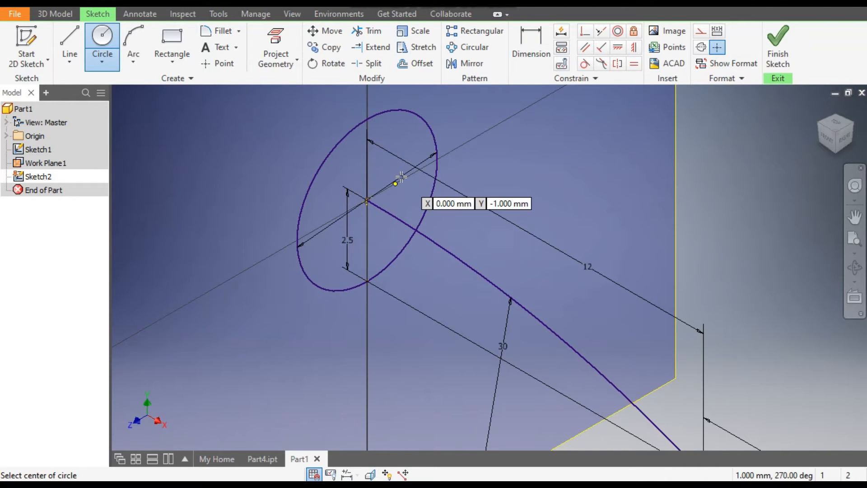
{"action": "key", "text": "Escape"}
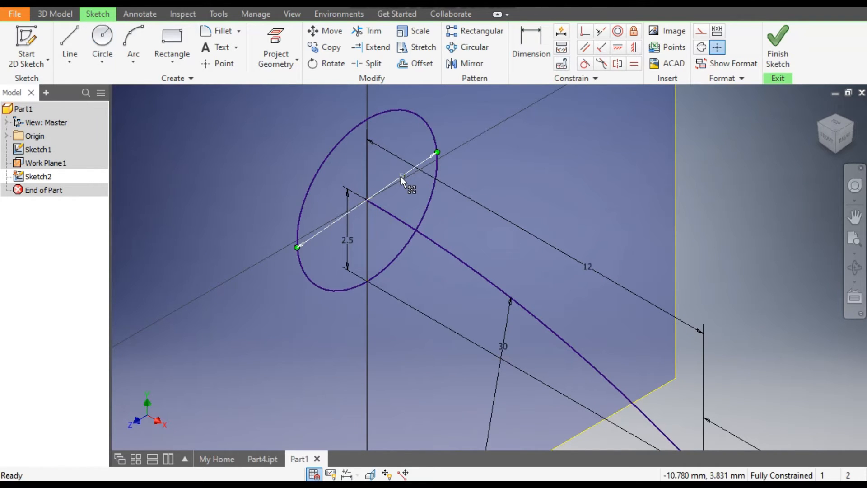
{"action": "scroll", "coordinate": [401, 176], "scroll_direction": "up", "scroll_amount": 5}
{"action": "scroll", "coordinate": [387, 169], "scroll_direction": "up", "scroll_amount": 3}
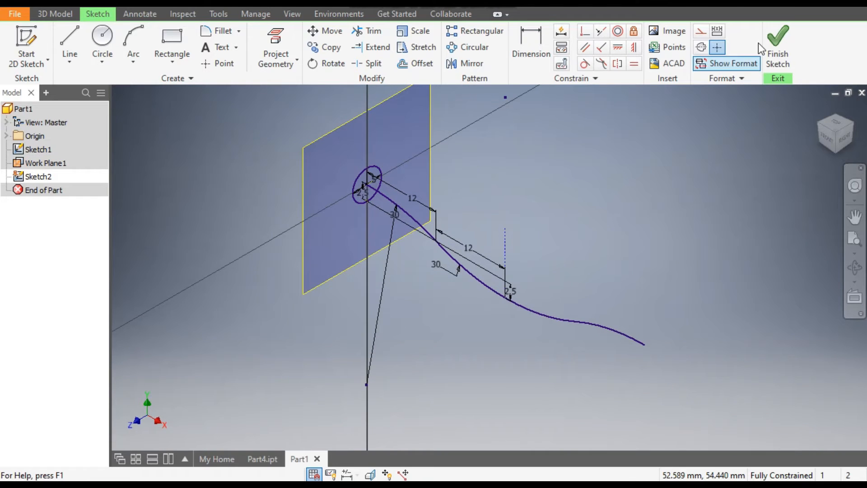
{"action": "left_click", "coordinate": [771, 34]}
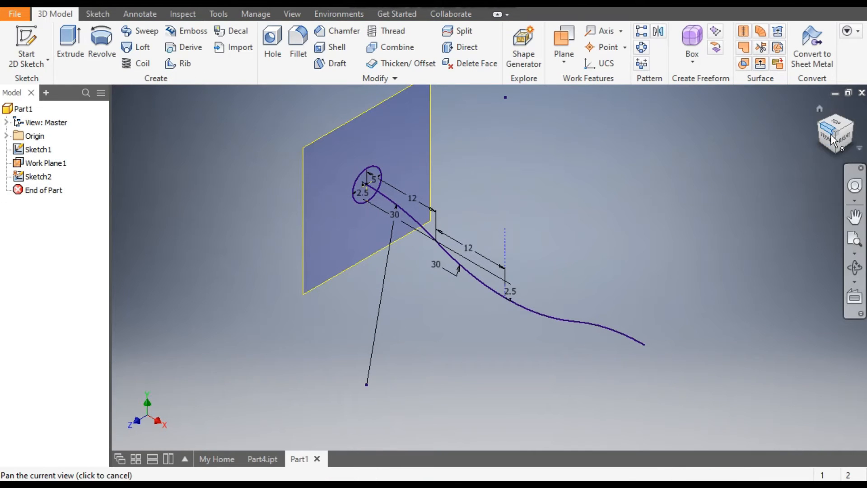
Sweep the circle profile along the crimped curve to create the wire tube Sweep1.
{"action": "mouse_move", "coordinate": [830, 134]}
{"action": "left_mouse_down"}
{"action": "mouse_move", "coordinate": [840, 139]}
{"action": "mouse_move", "coordinate": [812, 122]}
{"action": "left_mouse_up"}
{"action": "scroll", "coordinate": [441, 298], "scroll_direction": "down", "scroll_amount": 5}
{"action": "scroll", "coordinate": [474, 278], "scroll_direction": "up", "scroll_amount": 4}
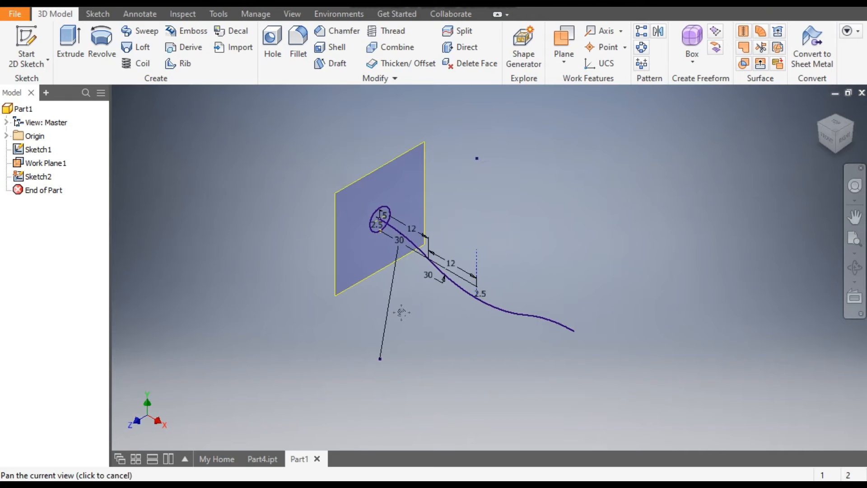
{"action": "left_click", "coordinate": [137, 33]}
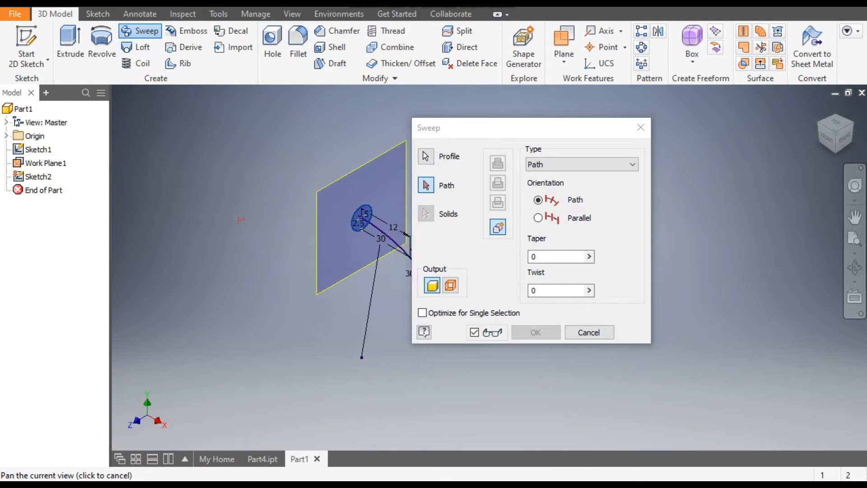
{"action": "middle_click_drag", "start_coordinate": [291, 237], "coordinate": [138, 199]}
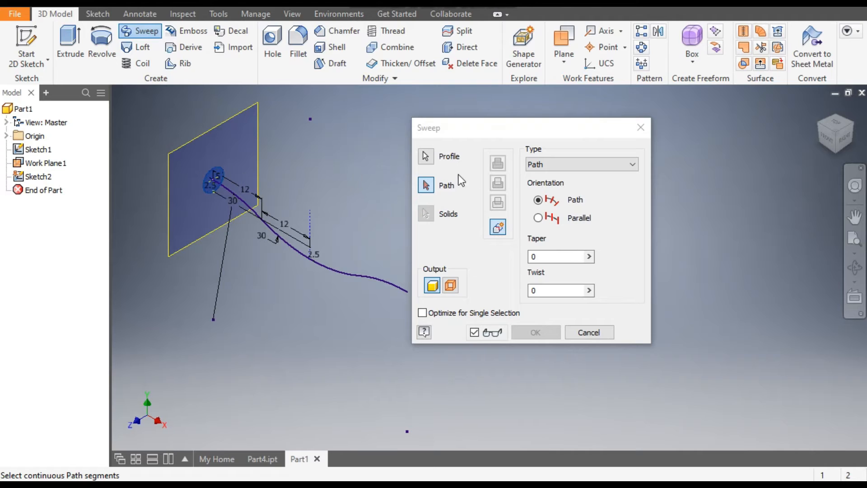
{"action": "left_click", "coordinate": [315, 258]}
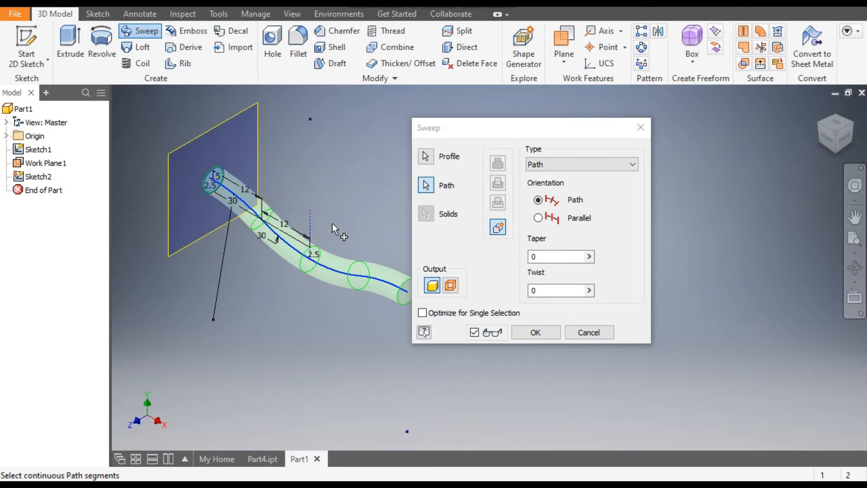
{"action": "left_click_drag", "start_coordinate": [554, 126], "coordinate": [717, 116]}
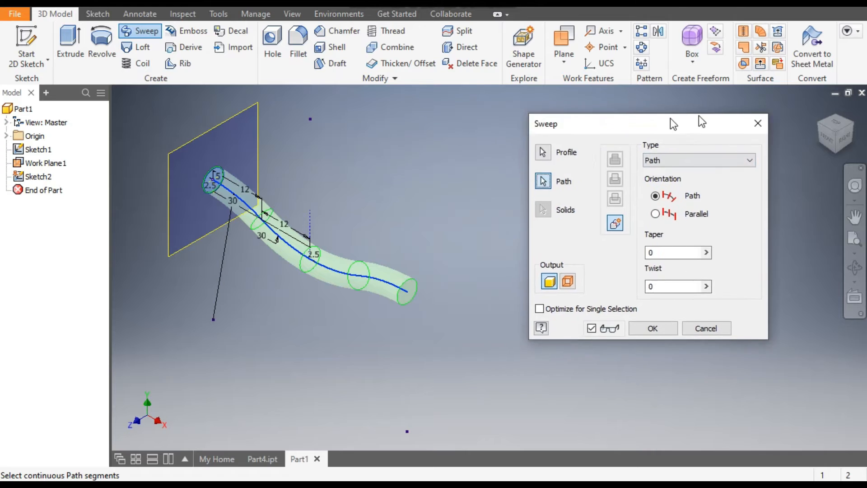
{"action": "left_click", "coordinate": [700, 323]}
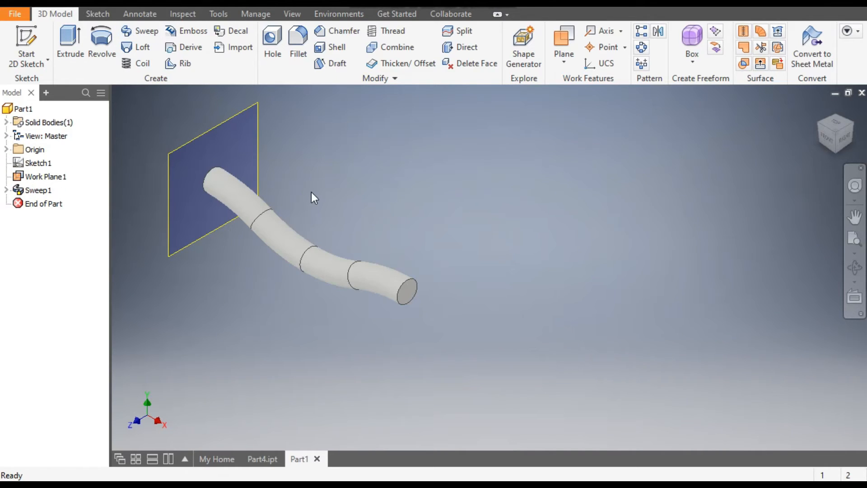
Turn off Work Plane1's visibility so only the wire tube shows.
{"action": "left_click_drag", "start_coordinate": [421, 218], "coordinate": [379, 223], "text": "shift"}
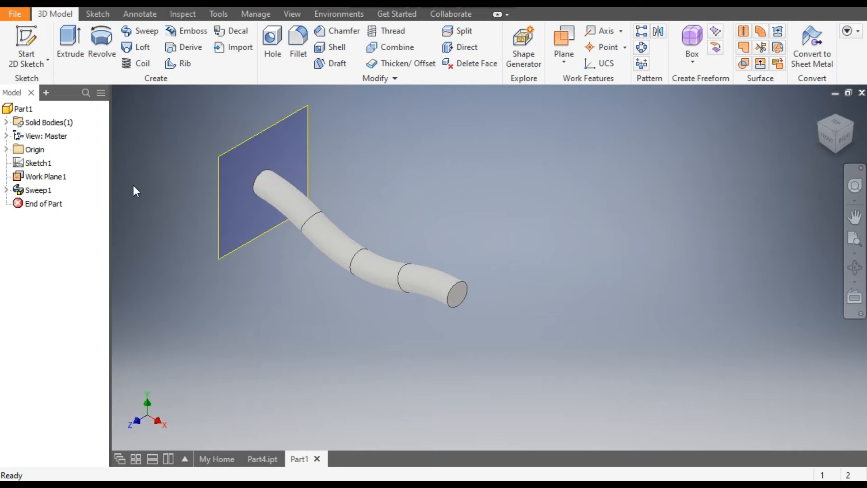
{"action": "left_click", "coordinate": [45, 176]}
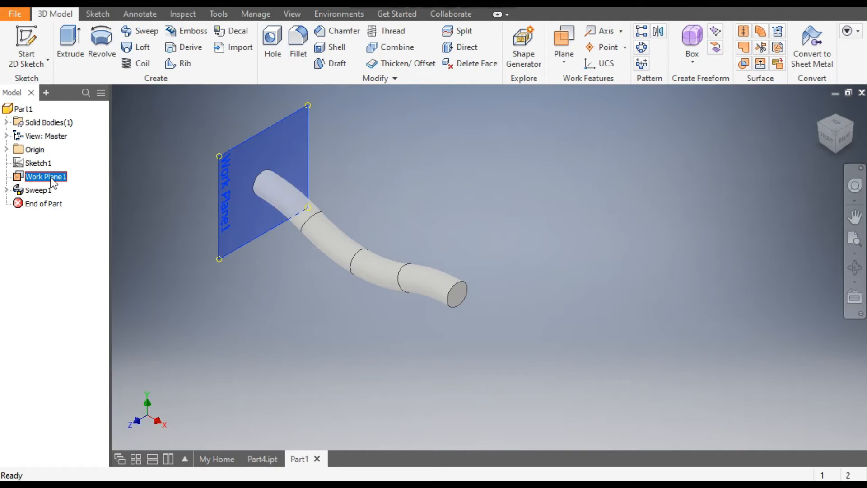
{"action": "key", "text": "Return"}
{"action": "left_click", "coordinate": [558, 193]}
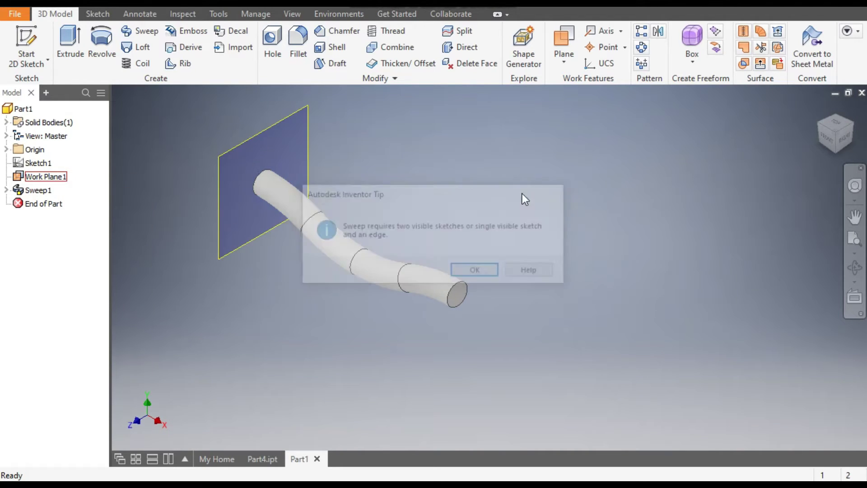
{"action": "left_click", "coordinate": [57, 177]}
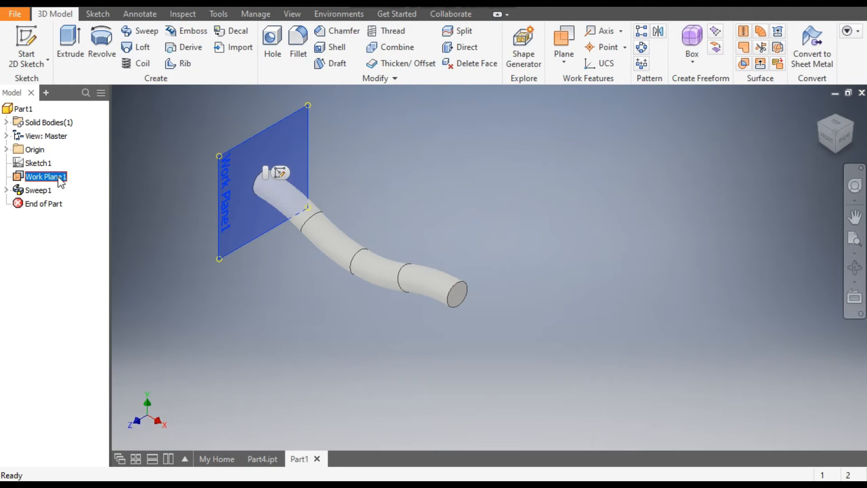
{"action": "right_click", "coordinate": [58, 176]}
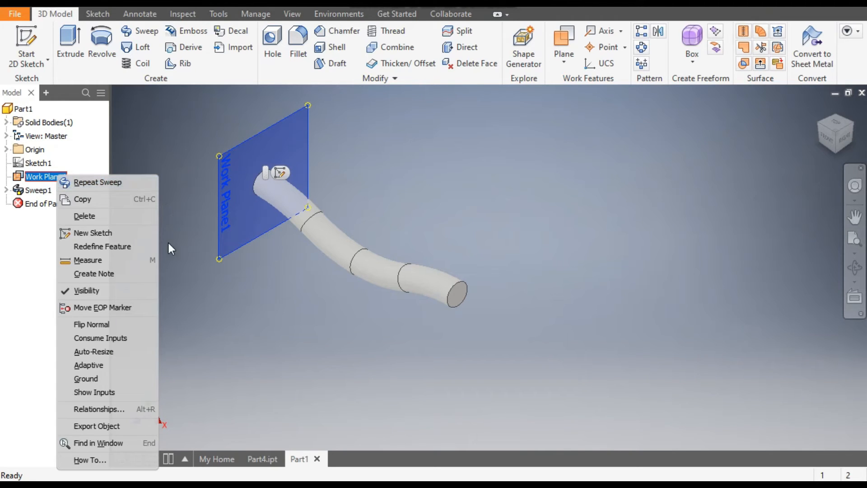
{"action": "left_click", "coordinate": [87, 290]}
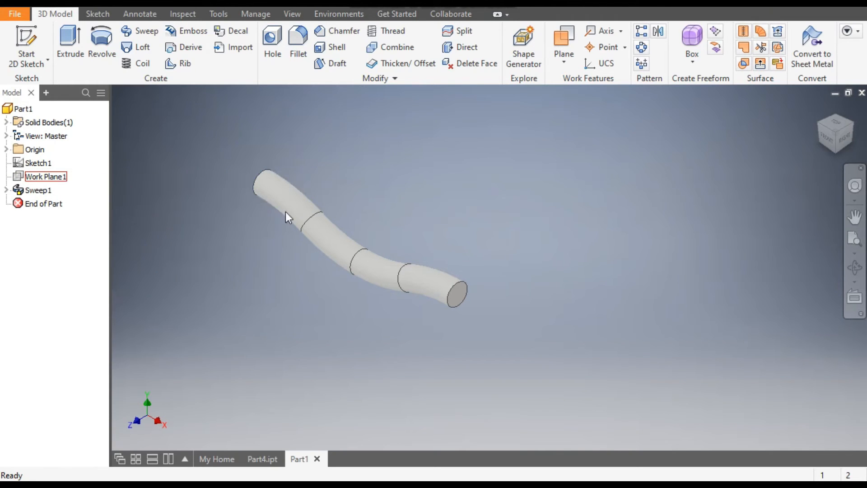
{"action": "middle_click_drag", "start_coordinate": [434, 203], "coordinate": [427, 188]}
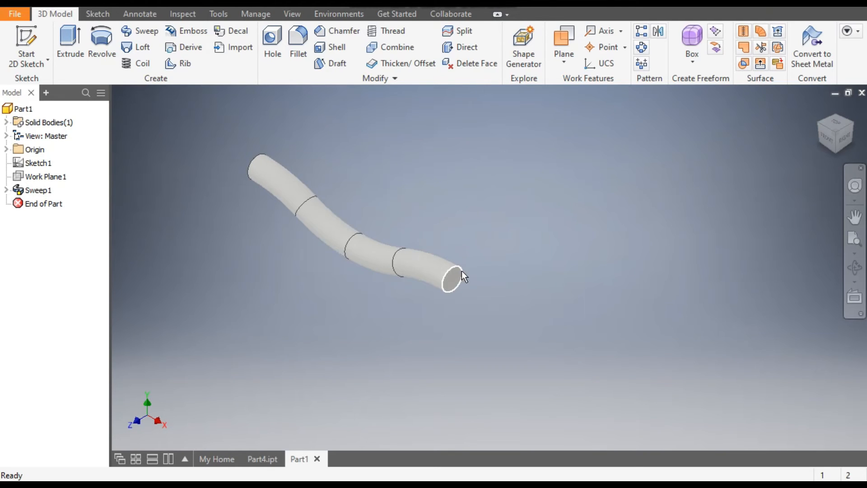
{"action": "scroll", "coordinate": [449, 199], "scroll_direction": "down", "scroll_amount": 2}
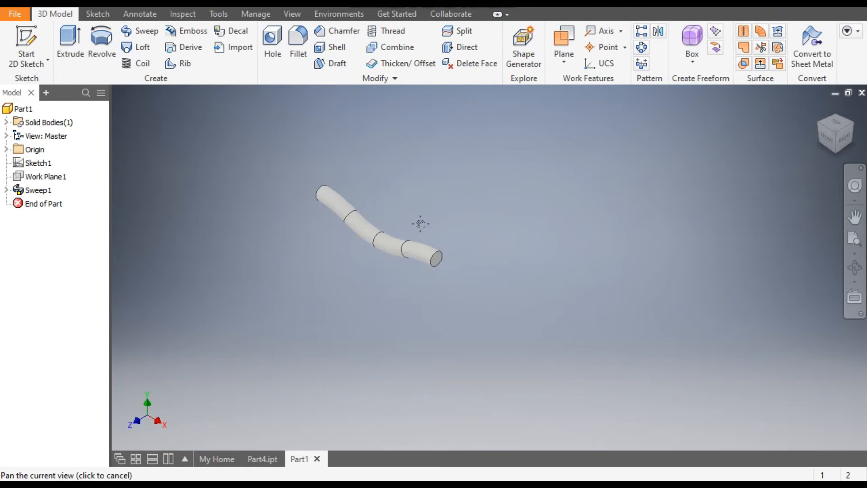
{"action": "middle_click_drag", "start_coordinate": [449, 198], "coordinate": [489, 203]}
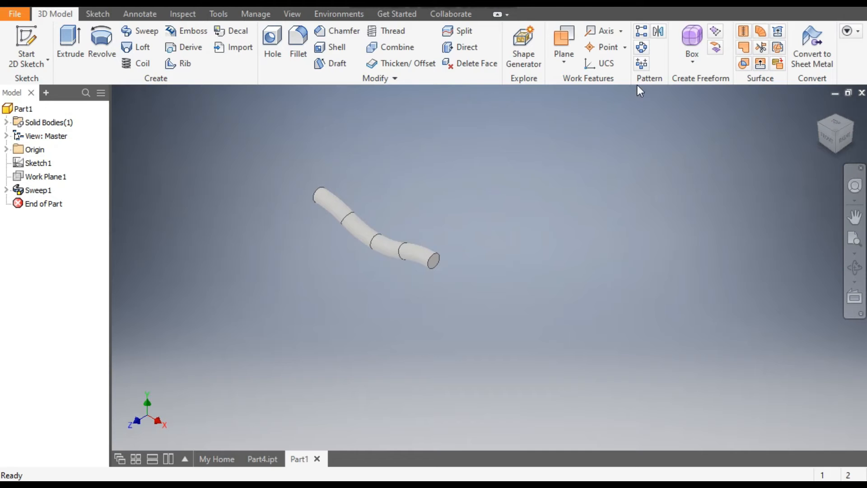
Start a rectangular pattern of the swept wire as a whole solid body.
{"action": "left_click", "coordinate": [643, 38]}
{"action": "left_click", "coordinate": [355, 229]}
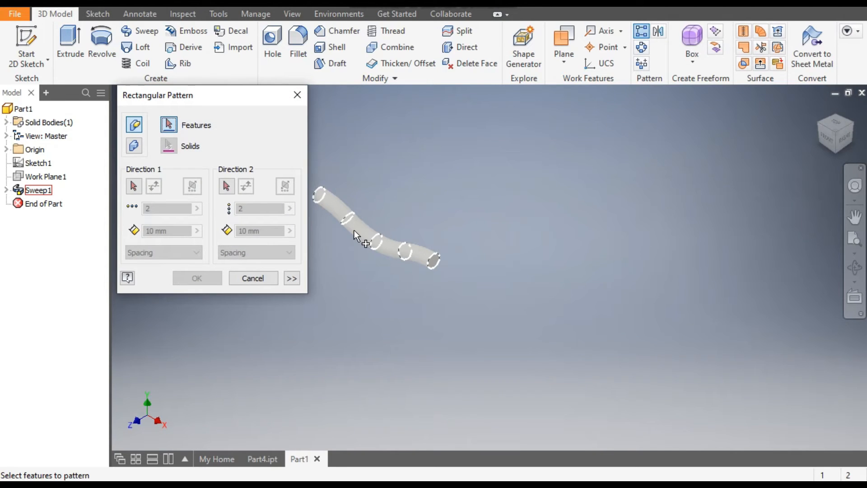
{"action": "left_click", "coordinate": [361, 226]}
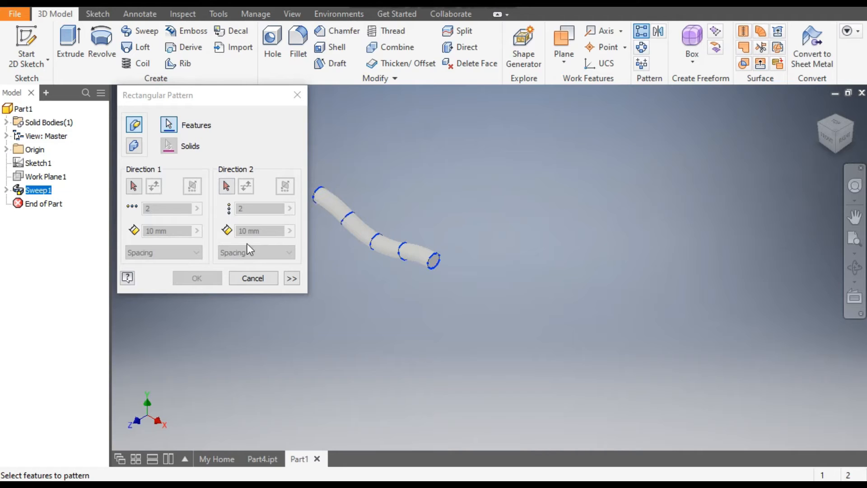
{"action": "left_click", "coordinate": [134, 146]}
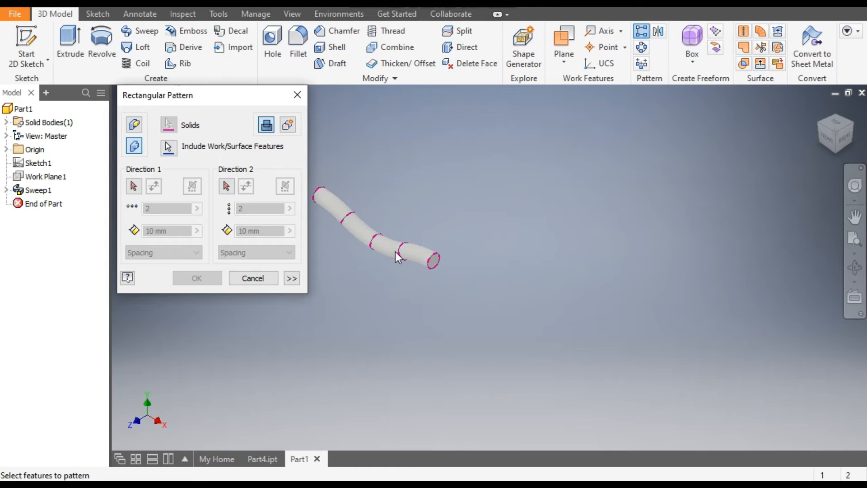
Pattern along the X Axis with 8 copies at 48 mm spacing and create it.
{"action": "left_click", "coordinate": [134, 186]}
{"action": "left_click", "coordinate": [7, 149]}
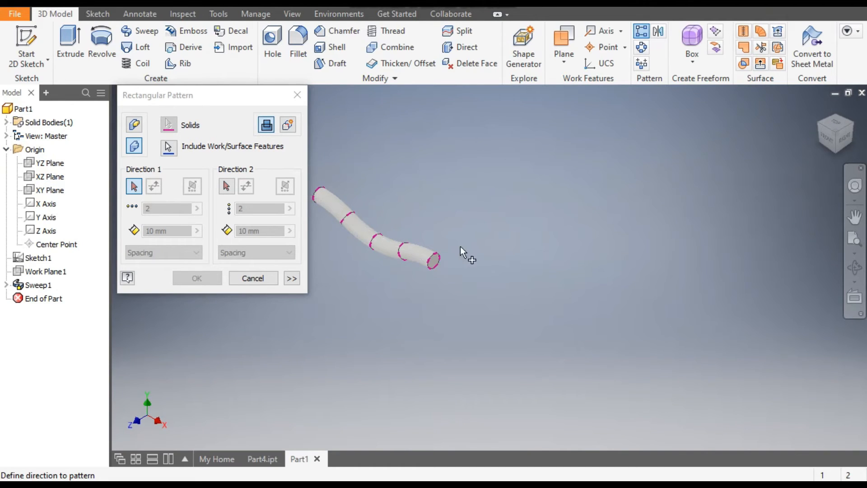
{"action": "middle_click_drag", "start_coordinate": [623, 193], "coordinate": [796, 200]}
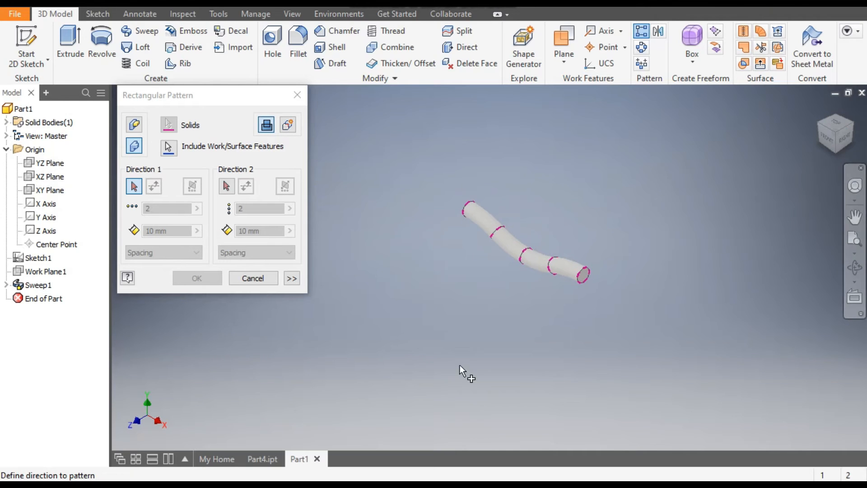
{"action": "left_click", "coordinate": [47, 204]}
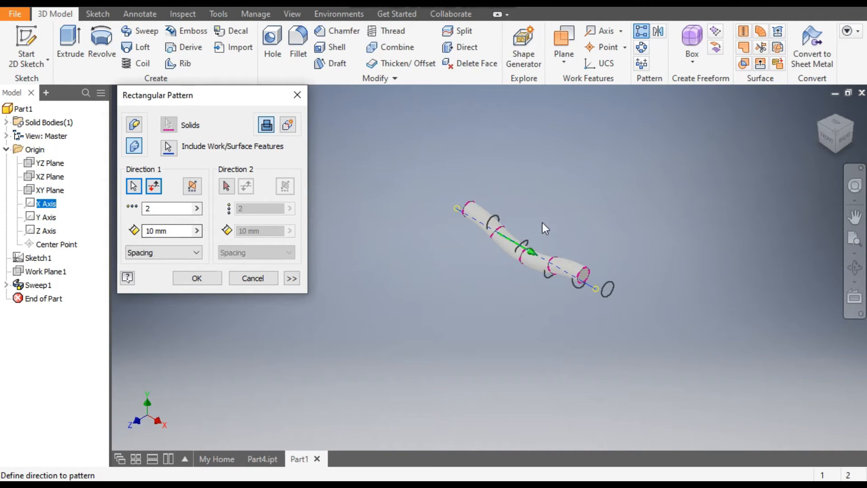
{"action": "double_click", "coordinate": [166, 208]}
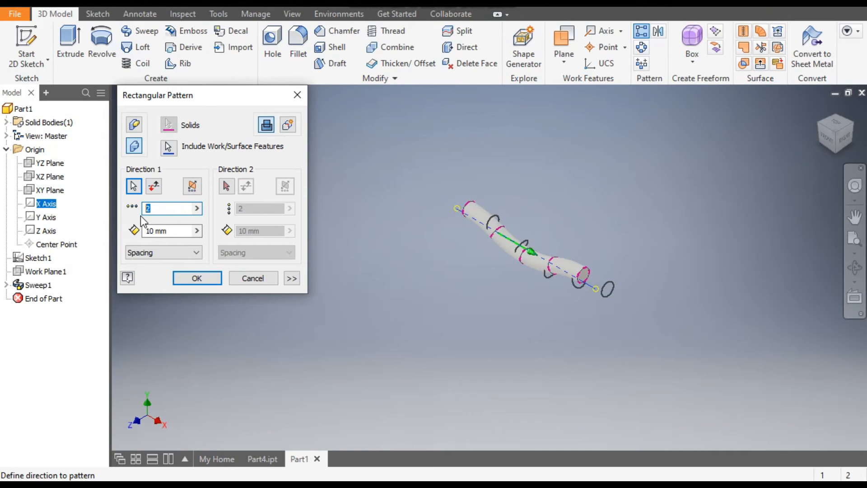
{"action": "type", "text": "8"}
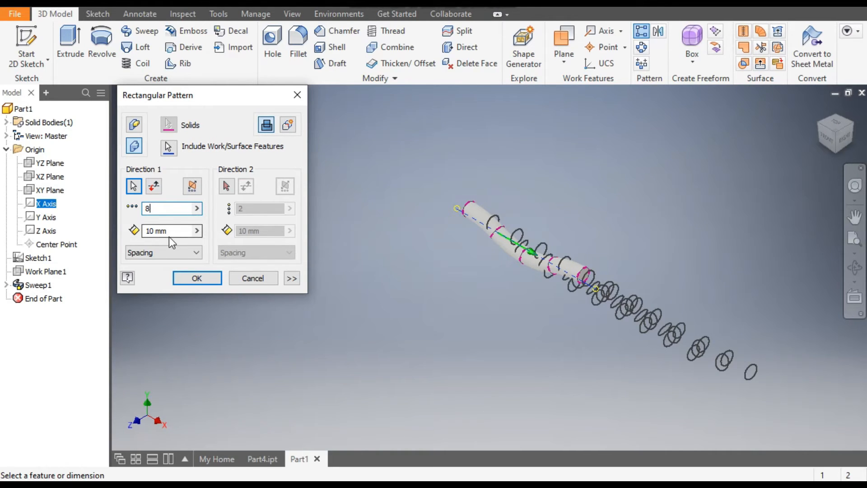
{"action": "left_click_drag", "start_coordinate": [171, 231], "coordinate": [136, 234]}
{"action": "type", "text": "48"}
{"action": "scroll", "coordinate": [332, 203], "scroll_direction": "down", "scroll_amount": 3}
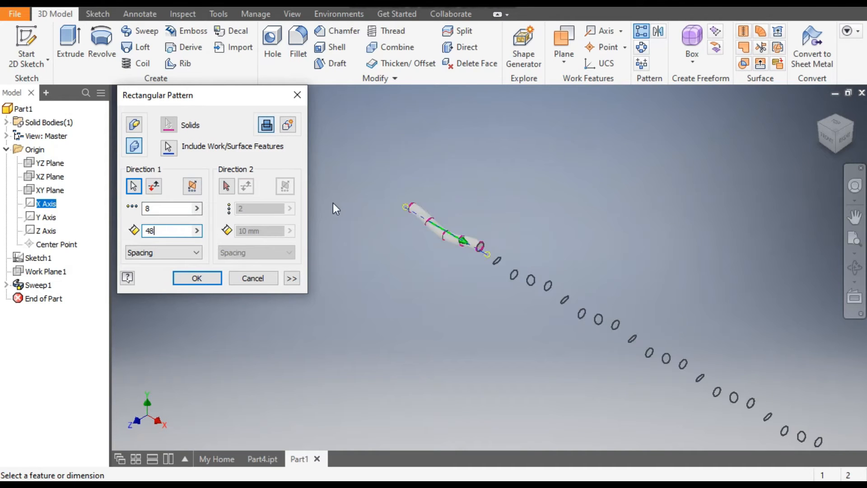
{"action": "scroll", "coordinate": [333, 202], "scroll_direction": "down", "scroll_amount": 2}
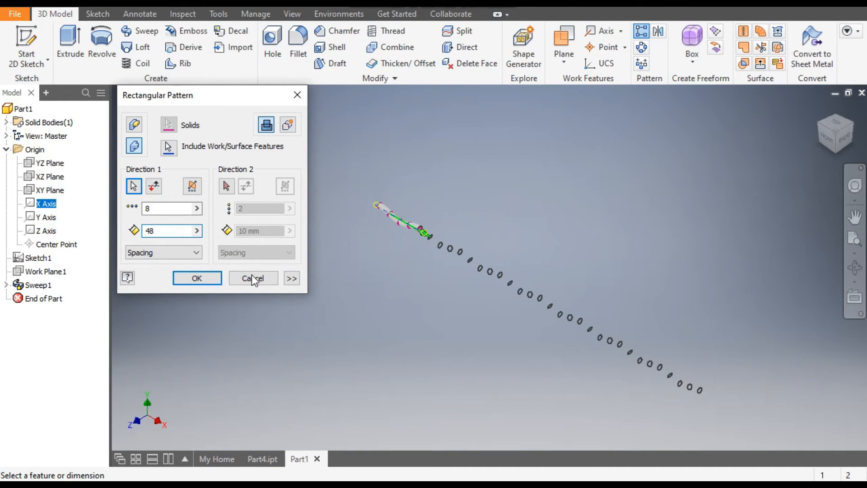
{"action": "left_click", "coordinate": [197, 278]}
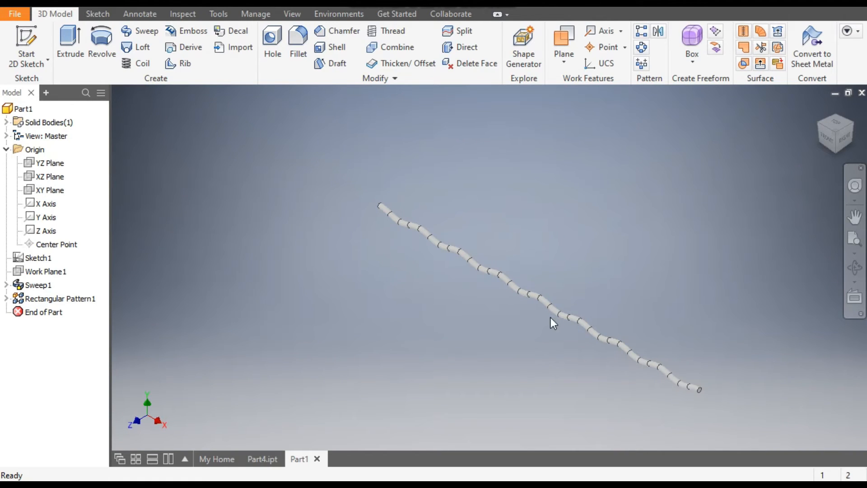
{"action": "middle_click_drag", "start_coordinate": [551, 317], "coordinate": [502, 305]}
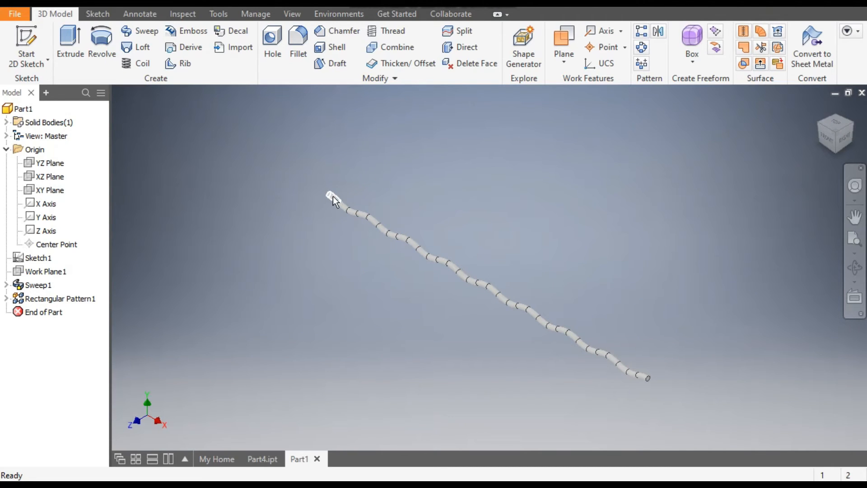
{"action": "left_click", "coordinate": [263, 459]}
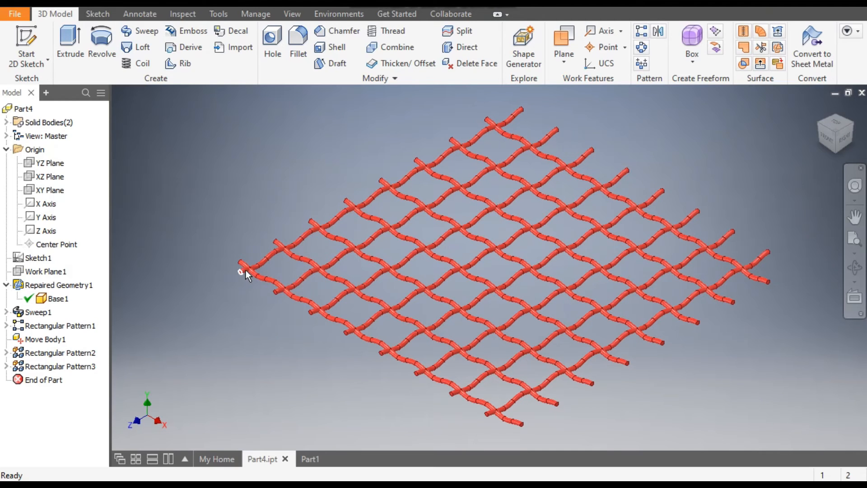
{"action": "left_click", "coordinate": [309, 459]}
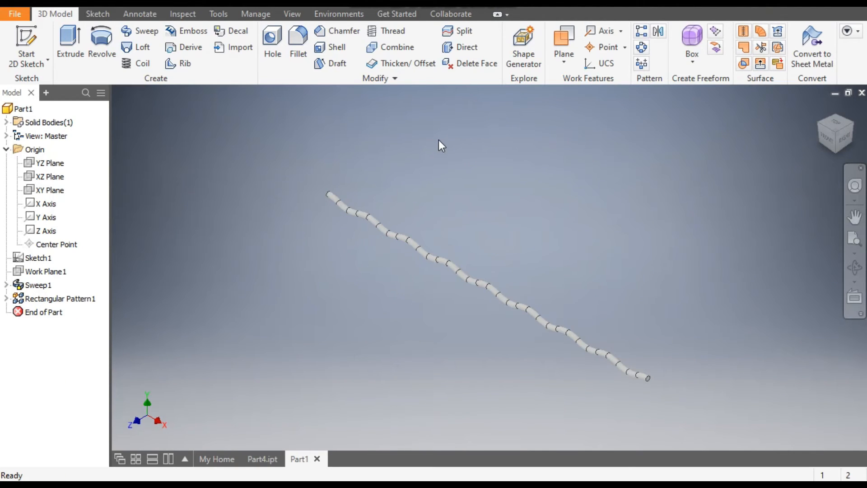
Copy the wire strand body as a Repaired Geometry output via Copy Object.
{"action": "left_click", "coordinate": [393, 78]}
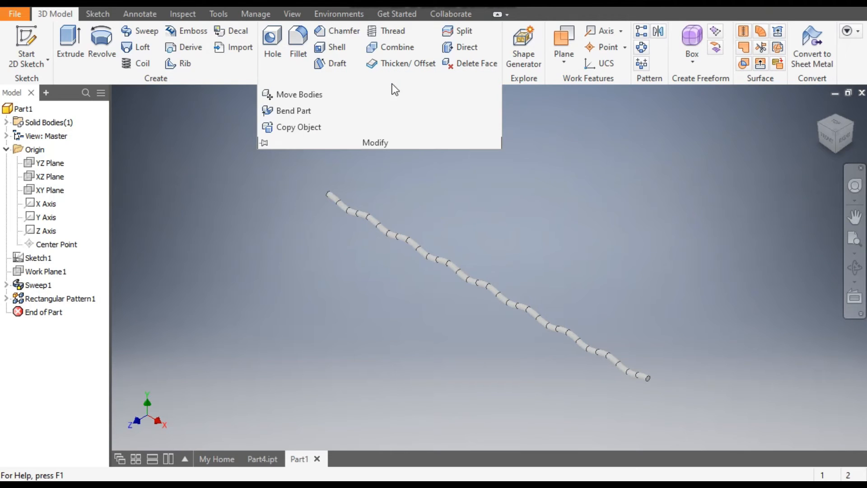
{"action": "left_click", "coordinate": [297, 125]}
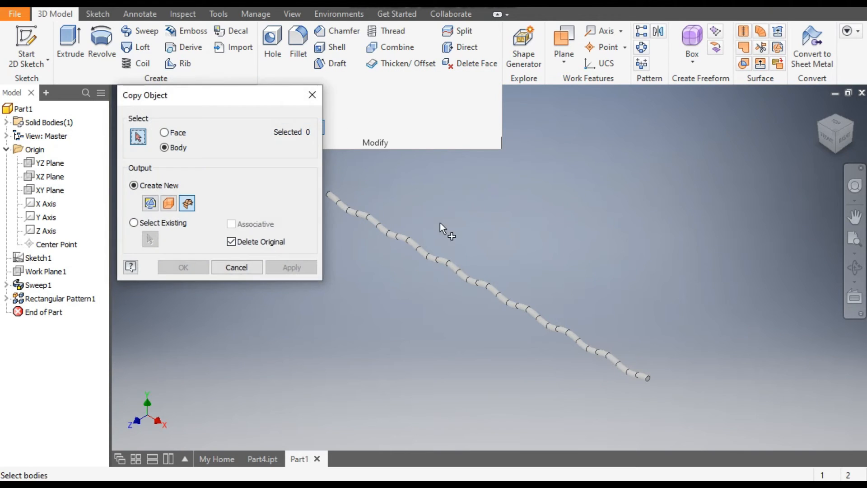
{"action": "middle_click_drag", "start_coordinate": [419, 244], "coordinate": [509, 256]}
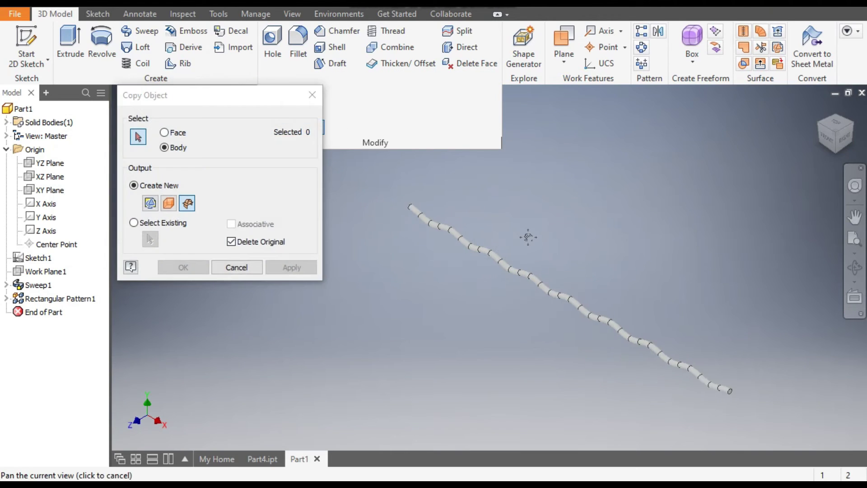
{"action": "left_click", "coordinate": [500, 258]}
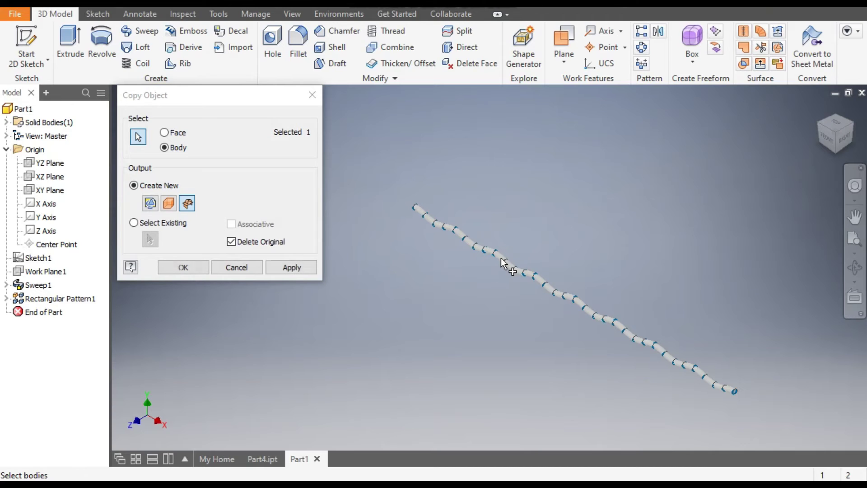
{"action": "left_click", "coordinate": [150, 203]}
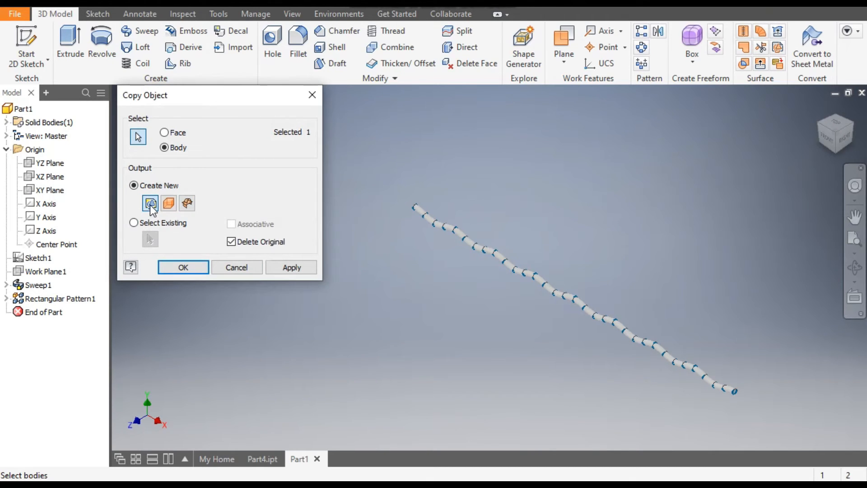
{"action": "left_click", "coordinate": [182, 267]}
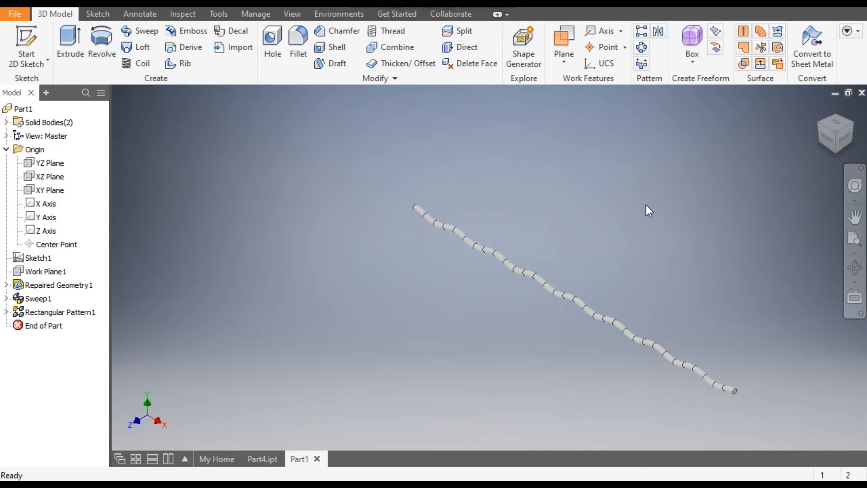
{"action": "middle_click_drag", "start_coordinate": [578, 254], "coordinate": [534, 240]}
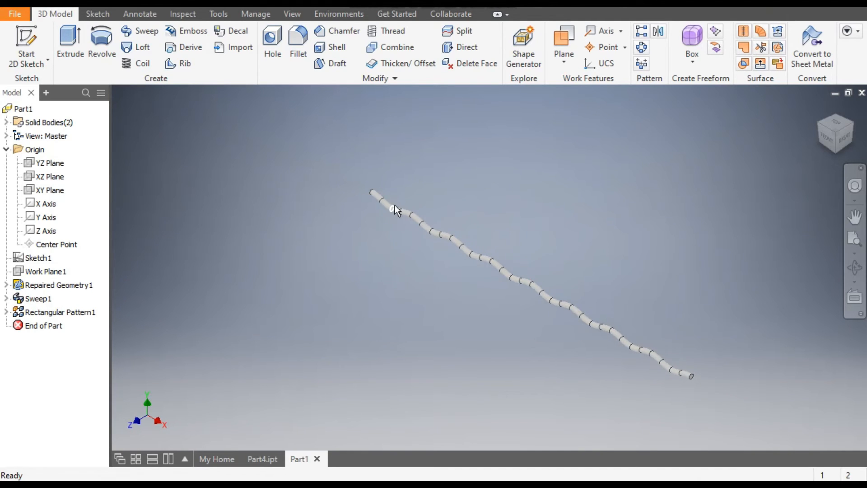
{"action": "middle_click_drag", "start_coordinate": [421, 202], "coordinate": [407, 206]}
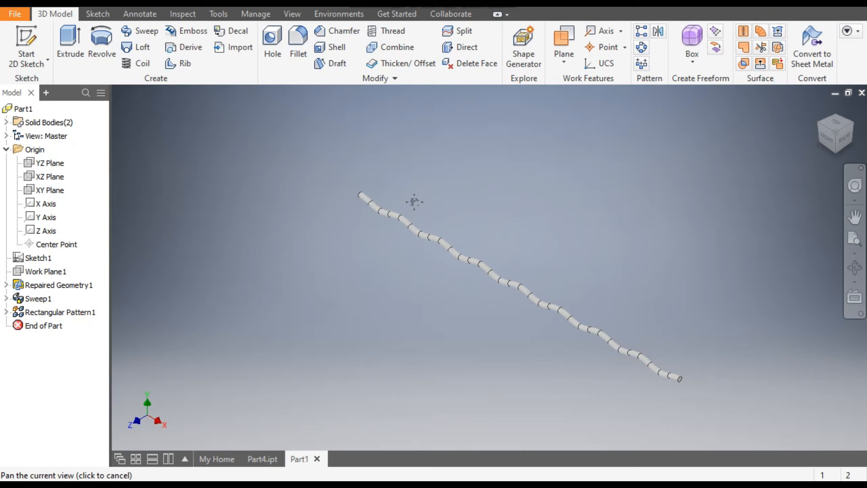
Start Move Bodies and set the move type to Rotate about line.
{"action": "left_click", "coordinate": [384, 78]}
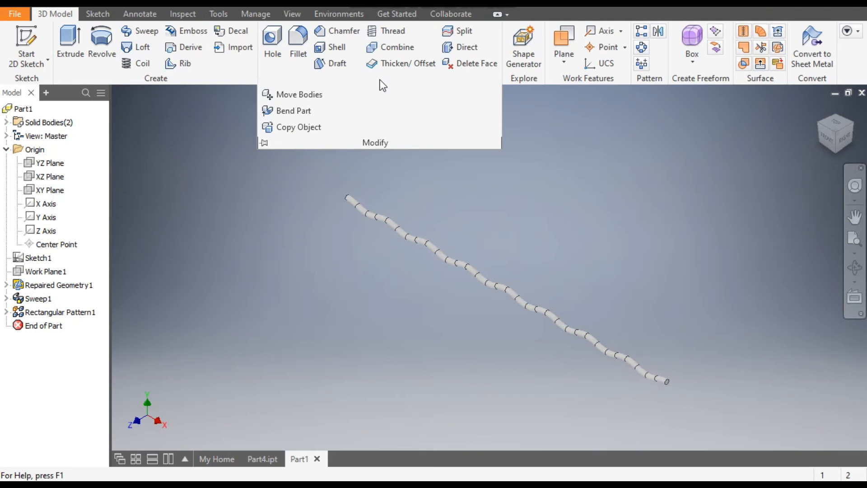
{"action": "left_click", "coordinate": [298, 94]}
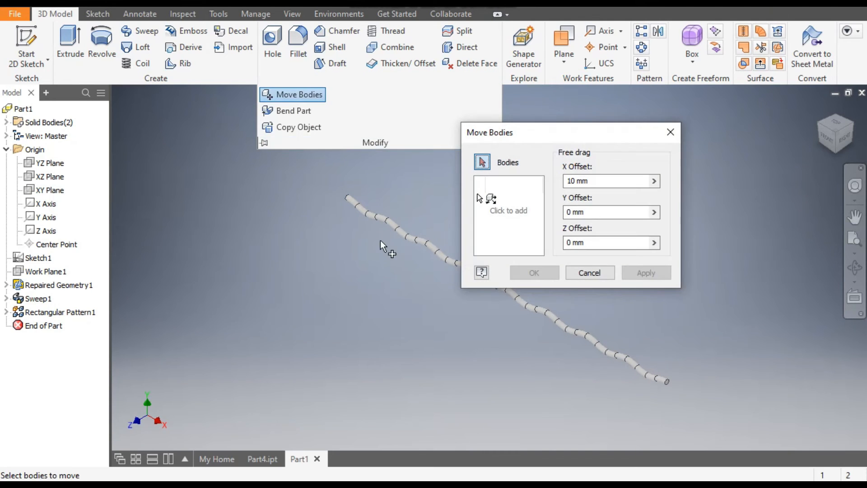
{"action": "left_click", "coordinate": [492, 200]}
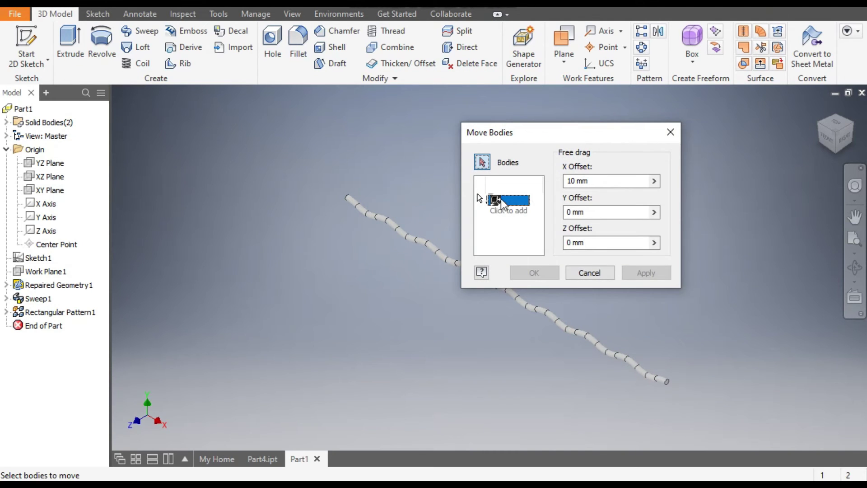
{"action": "left_click", "coordinate": [536, 200]}
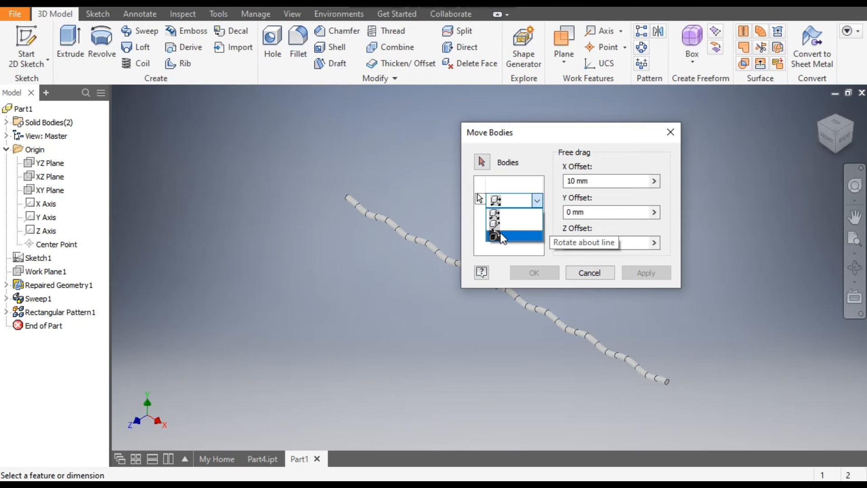
{"action": "left_click", "coordinate": [501, 235]}
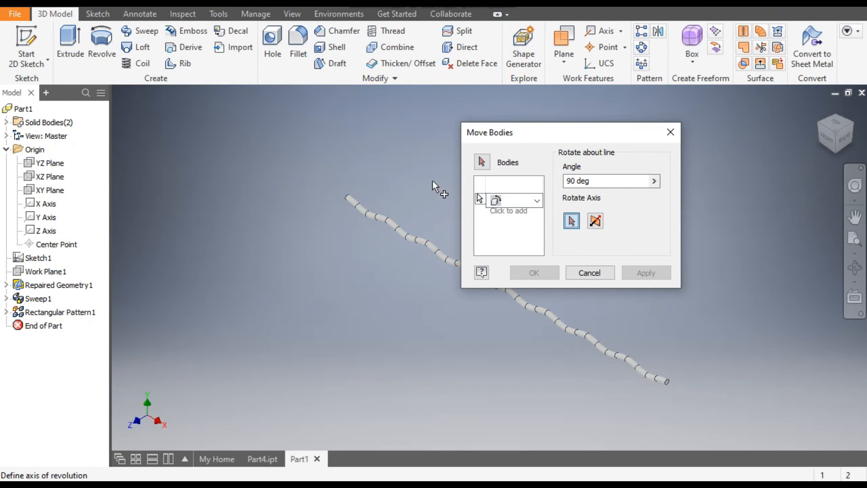
{"action": "middle_click_drag", "start_coordinate": [379, 190], "coordinate": [343, 237], "text": "shift"}
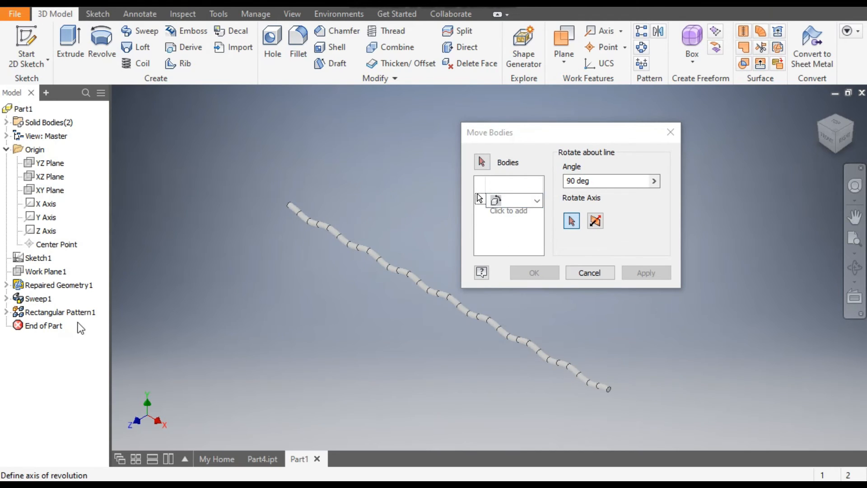
Rotate the wire strand 90 degrees about the Y Axis so it crosses the other strand.
{"action": "left_click", "coordinate": [482, 161]}
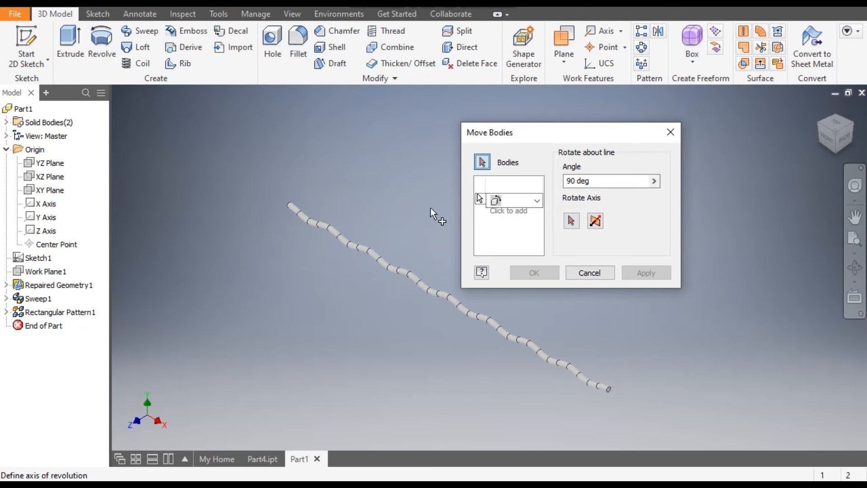
{"action": "left_click", "coordinate": [359, 252]}
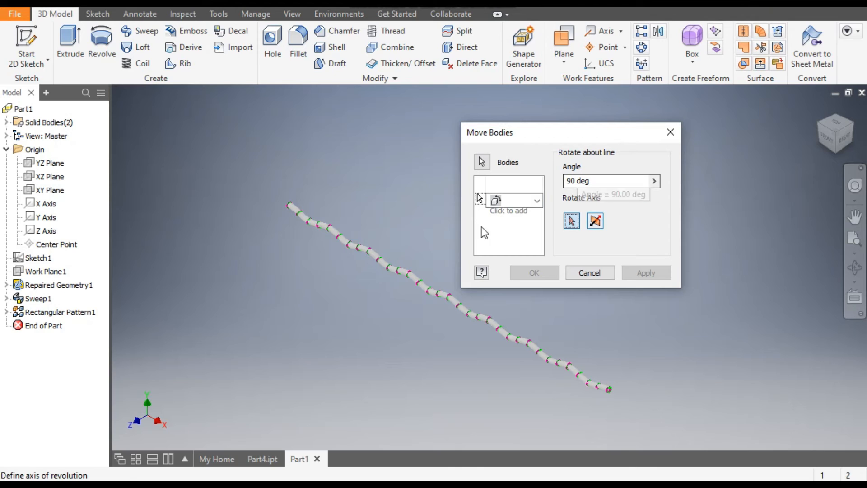
{"action": "middle_click_drag", "start_coordinate": [427, 217], "coordinate": [395, 233]}
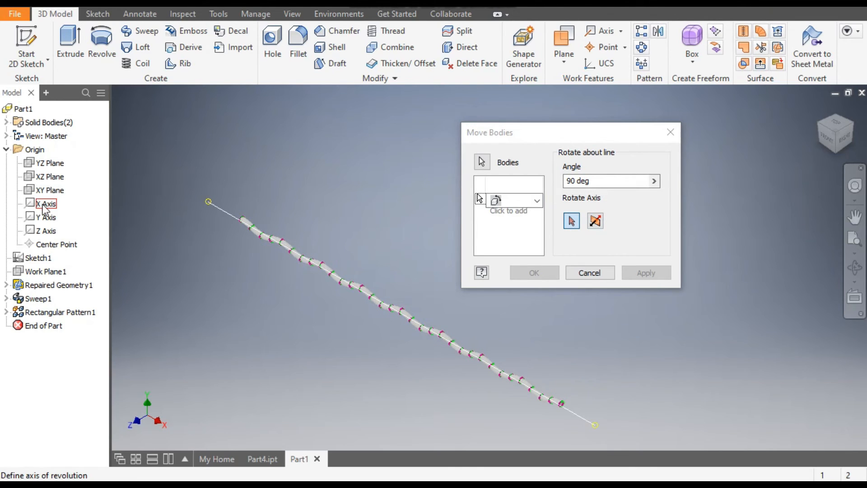
{"action": "left_click", "coordinate": [47, 217]}
{"action": "left_click", "coordinate": [47, 218]}
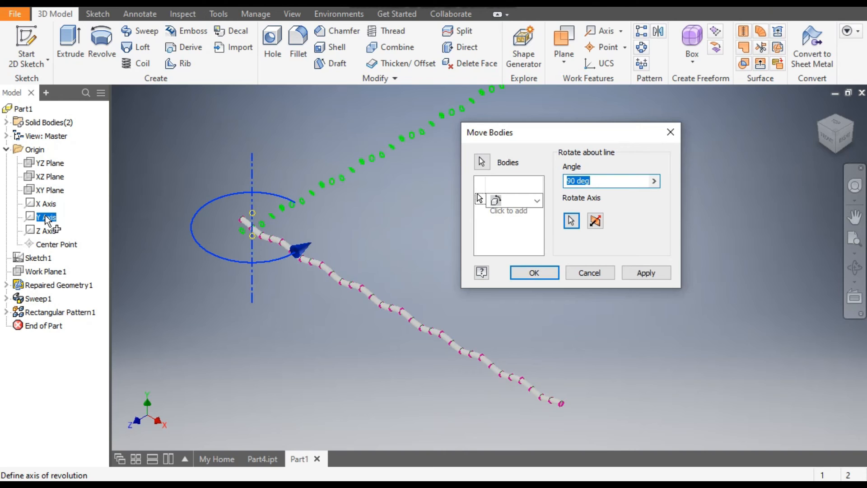
{"action": "middle_click_drag", "start_coordinate": [292, 352], "coordinate": [278, 358]}
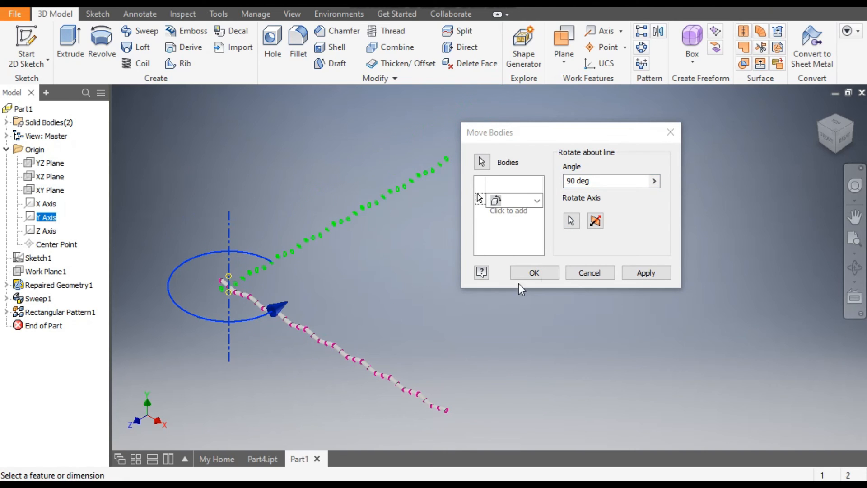
{"action": "left_click", "coordinate": [533, 273]}
{"action": "scroll", "coordinate": [223, 286], "scroll_direction": "down", "scroll_amount": 4}
{"action": "scroll", "coordinate": [256, 303], "scroll_direction": "up", "scroll_amount": 3}
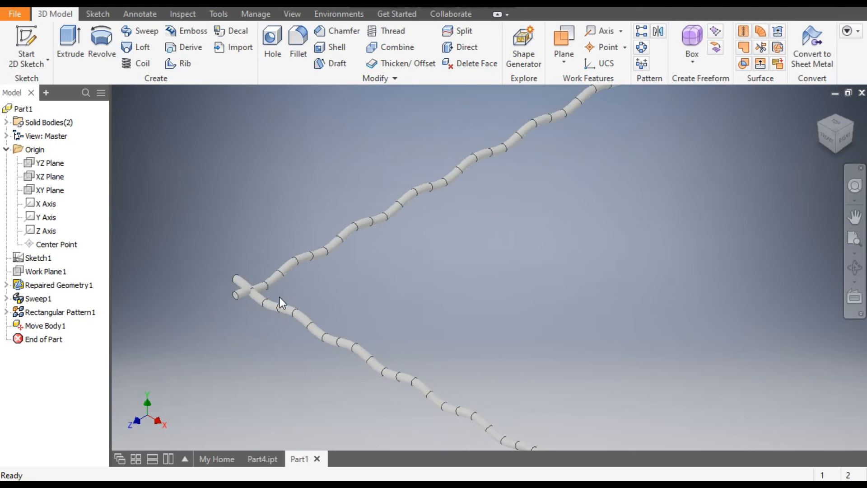
{"action": "middle_click_drag", "start_coordinate": [273, 303], "coordinate": [253, 244]}
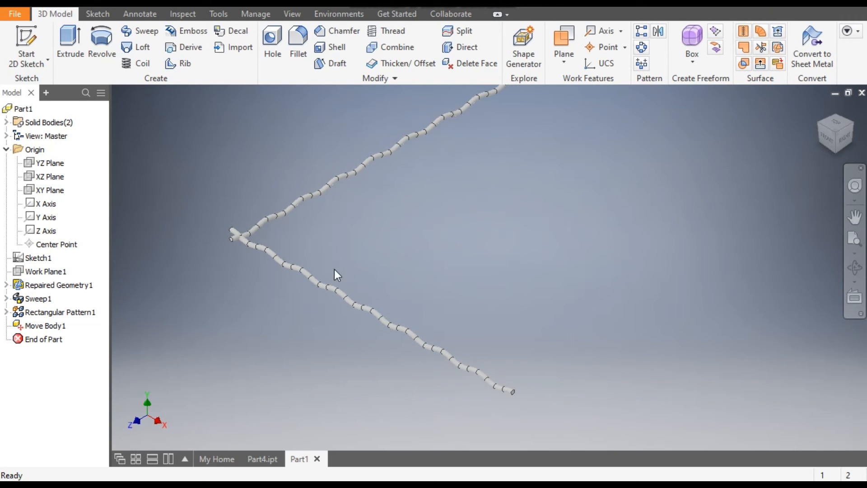
{"action": "middle_click_drag", "start_coordinate": [333, 269], "coordinate": [327, 292]}
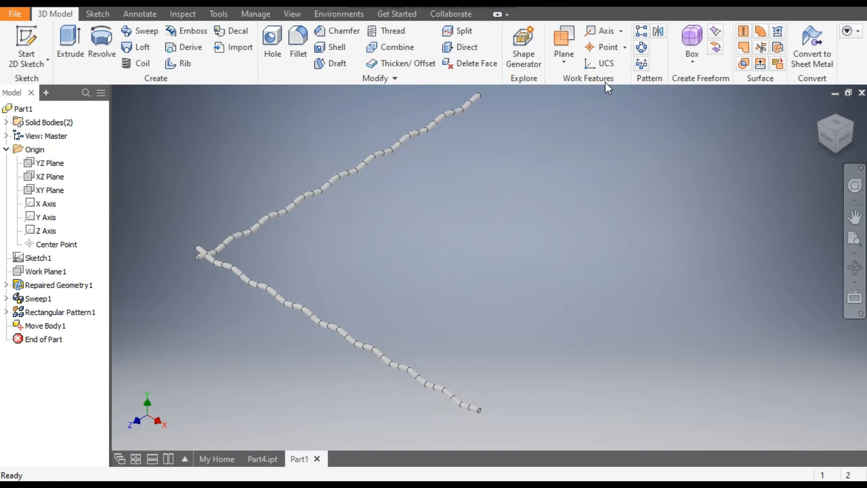
Begin a solid-body rectangular pattern of the lower wire strand.
{"action": "left_click", "coordinate": [641, 32]}
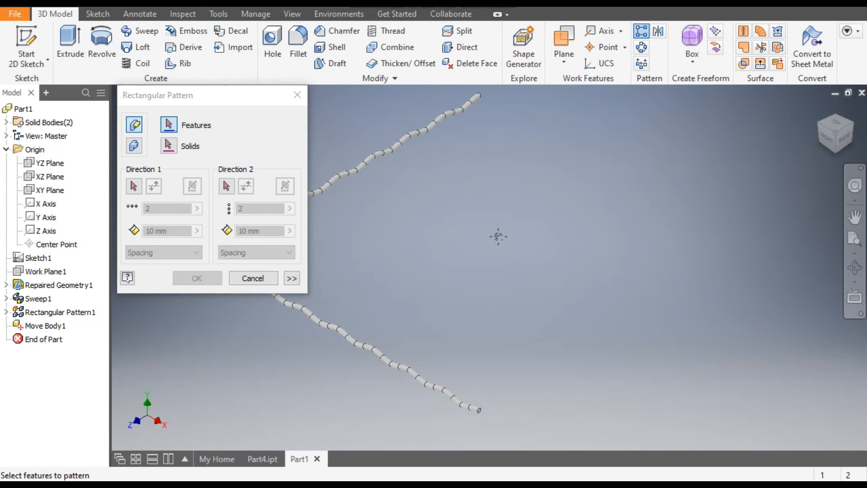
{"action": "middle_click_drag", "start_coordinate": [474, 257], "coordinate": [528, 244]}
{"action": "middle_click_drag", "start_coordinate": [360, 278], "coordinate": [431, 278]}
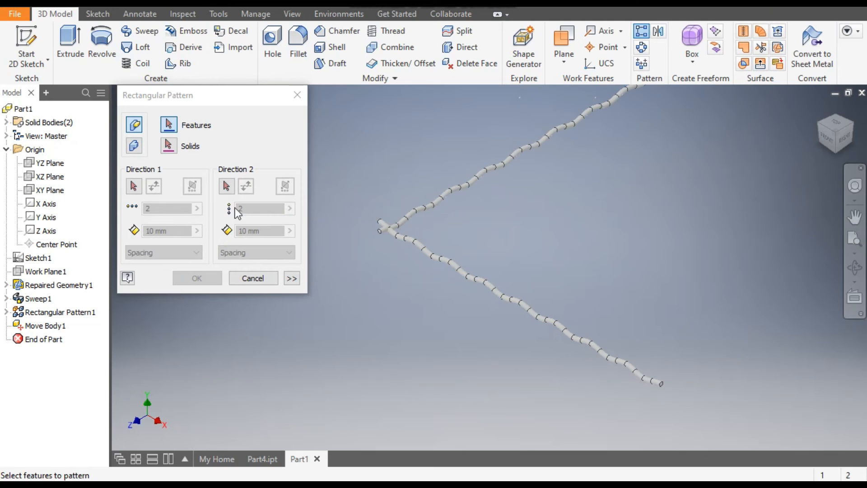
{"action": "left_click", "coordinate": [135, 146]}
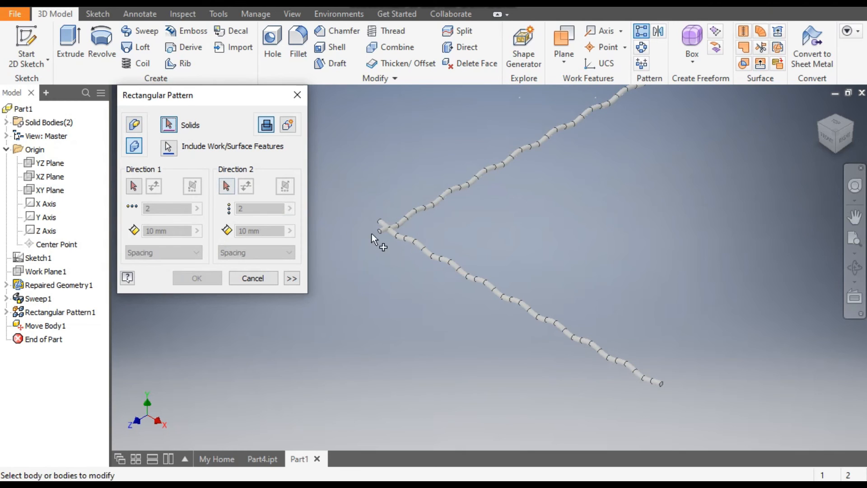
{"action": "left_click", "coordinate": [442, 261]}
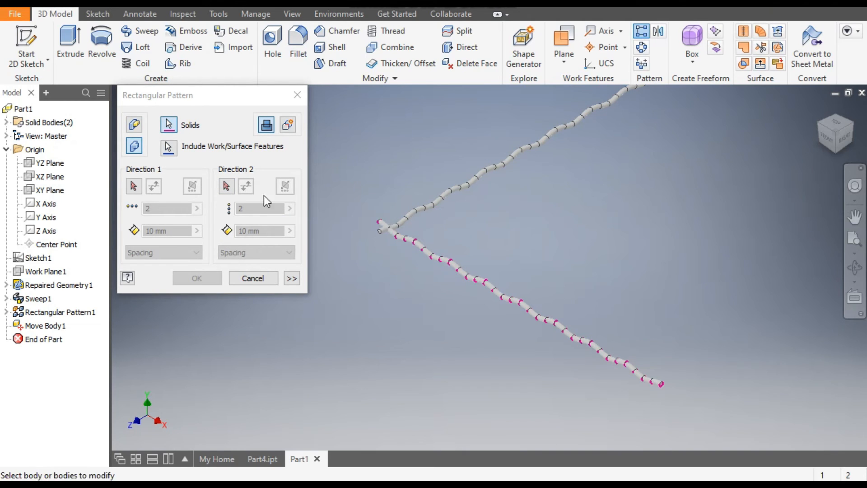
Pattern it along the flipped Z Axis with 8 copies spaced 48 mm apart.
{"action": "left_click", "coordinate": [135, 186]}
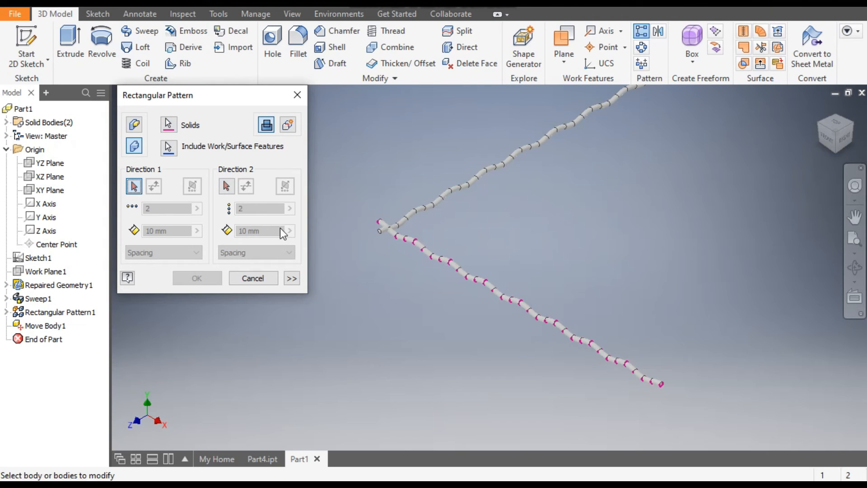
{"action": "left_click", "coordinate": [46, 218]}
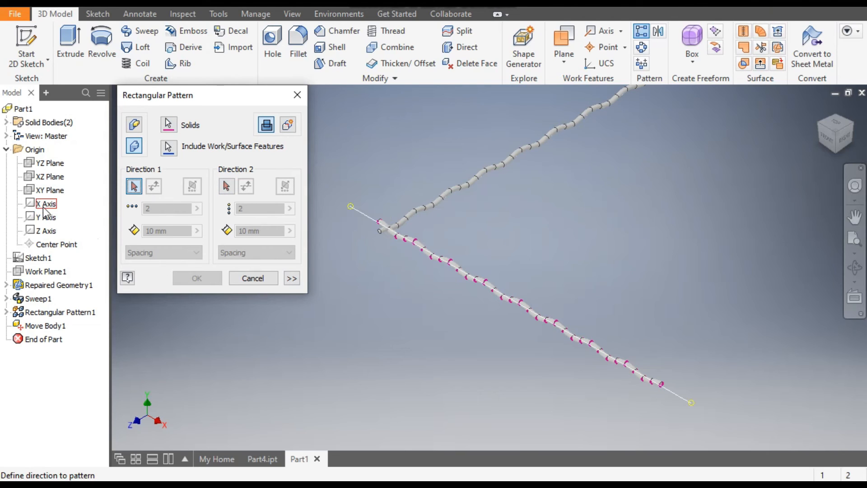
{"action": "left_click", "coordinate": [46, 231]}
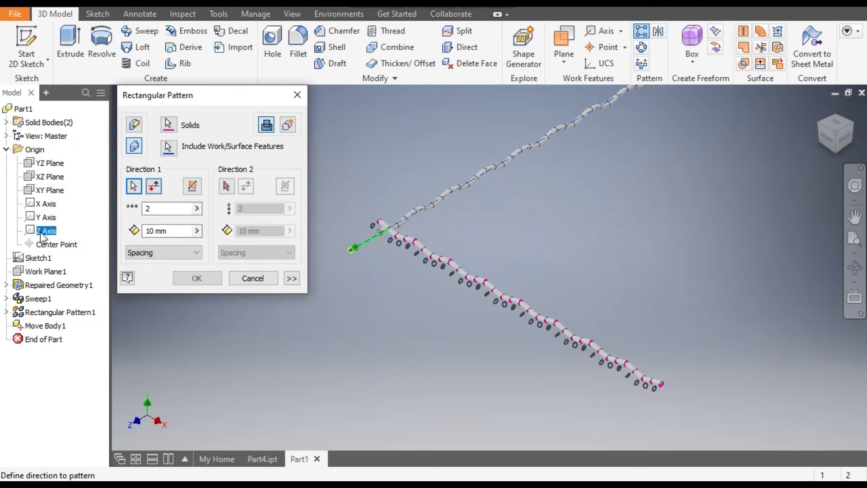
{"action": "left_click", "coordinate": [154, 187]}
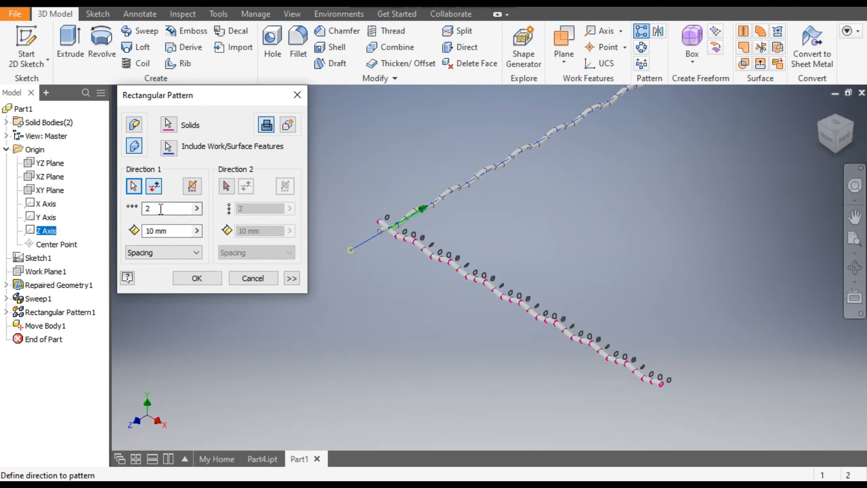
{"action": "left_click_drag", "start_coordinate": [160, 208], "coordinate": [138, 210]}
{"action": "type", "text": "8"}
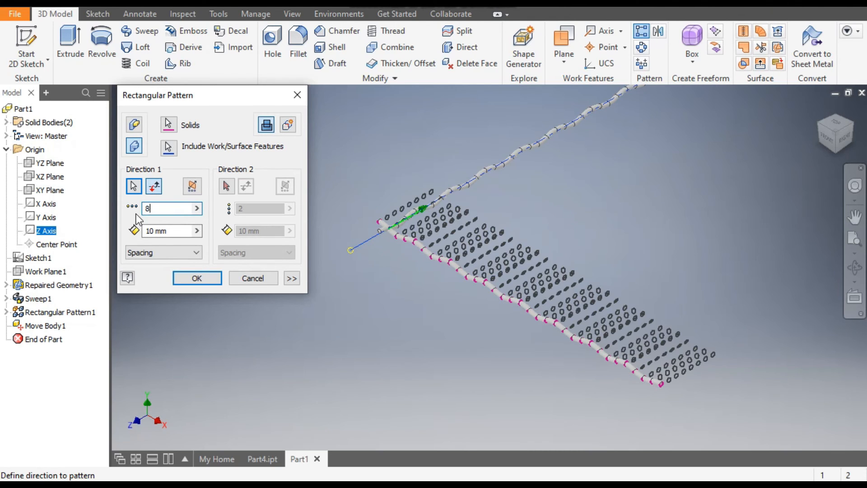
{"action": "double_click", "coordinate": [157, 231]}
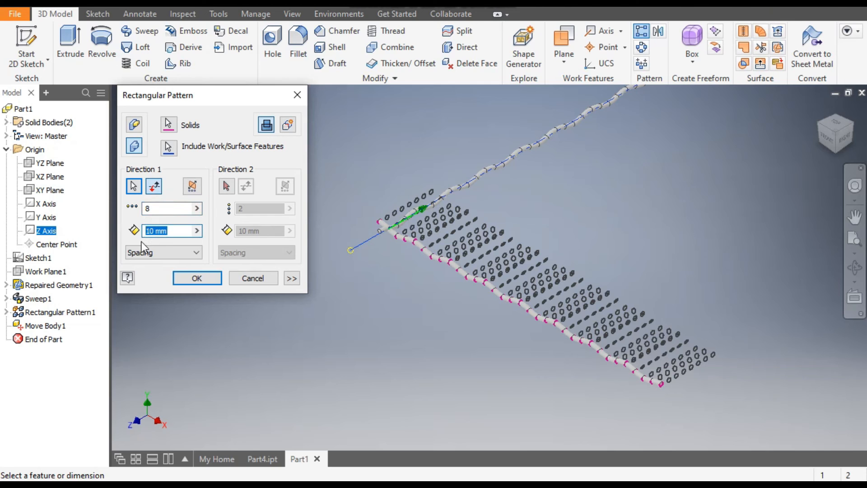
{"action": "type", "text": "48"}
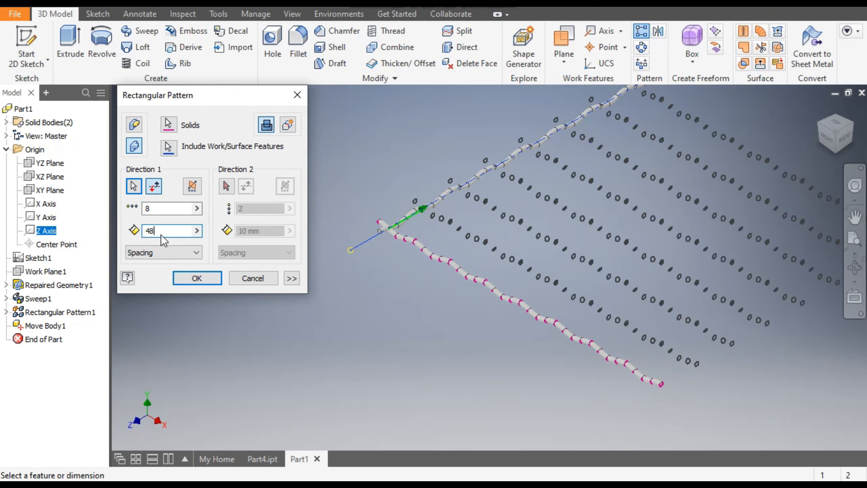
{"action": "scroll", "coordinate": [436, 299], "scroll_direction": "up", "scroll_amount": 2}
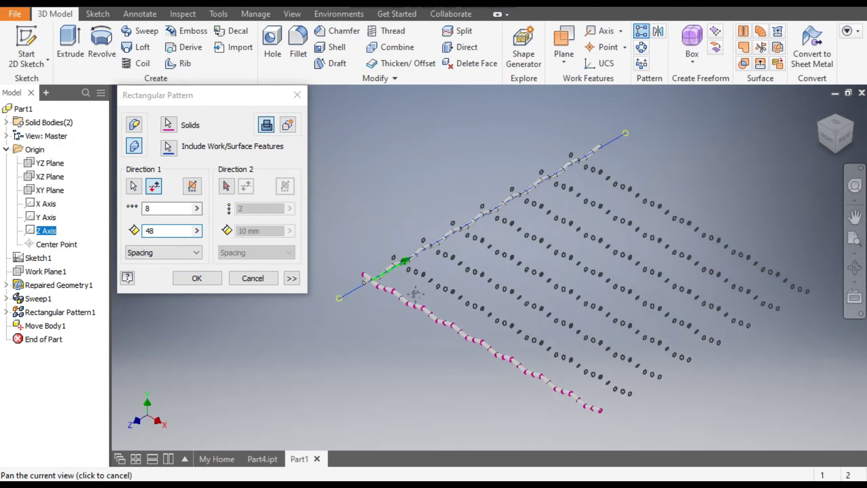
{"action": "left_click", "coordinate": [196, 279]}
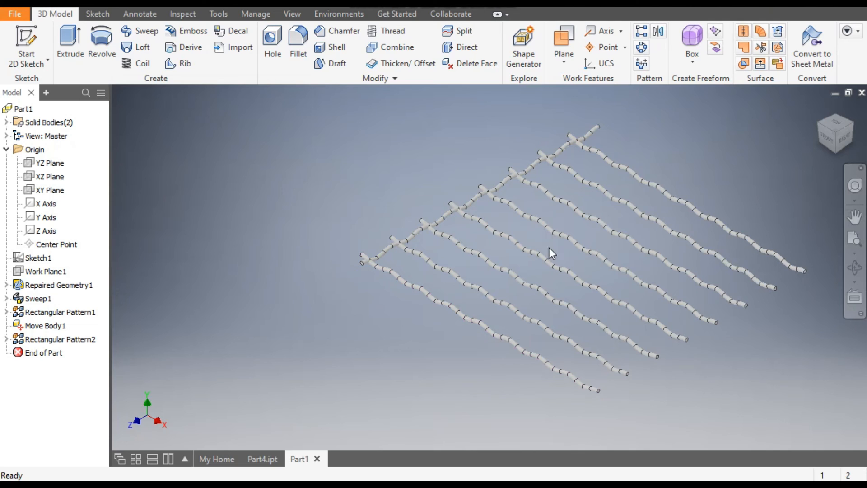
Set the visual style to Shaded and give the wires the Light Red appearance.
{"action": "left_click", "coordinate": [292, 14]}
{"action": "left_click", "coordinate": [154, 60]}
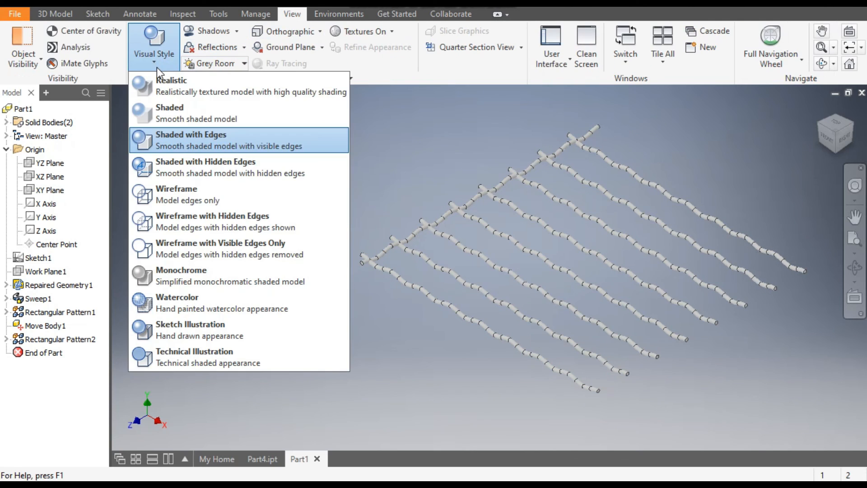
{"action": "left_click", "coordinate": [175, 114]}
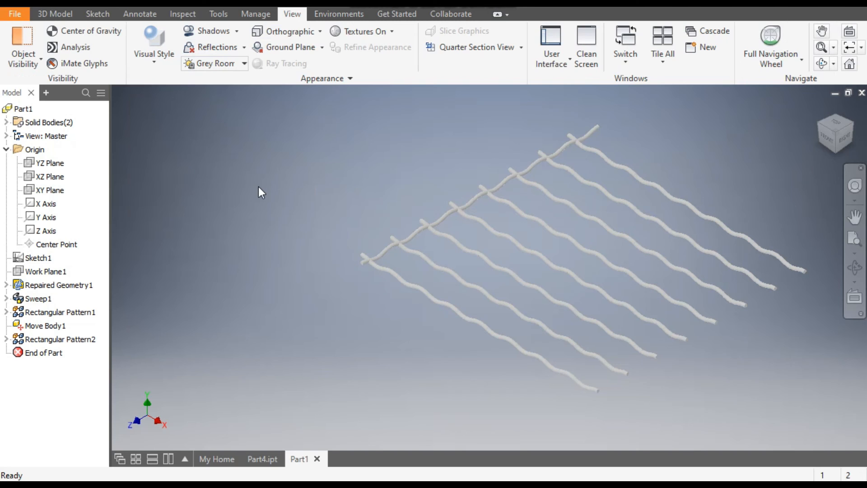
{"action": "left_click", "coordinate": [333, 8]}
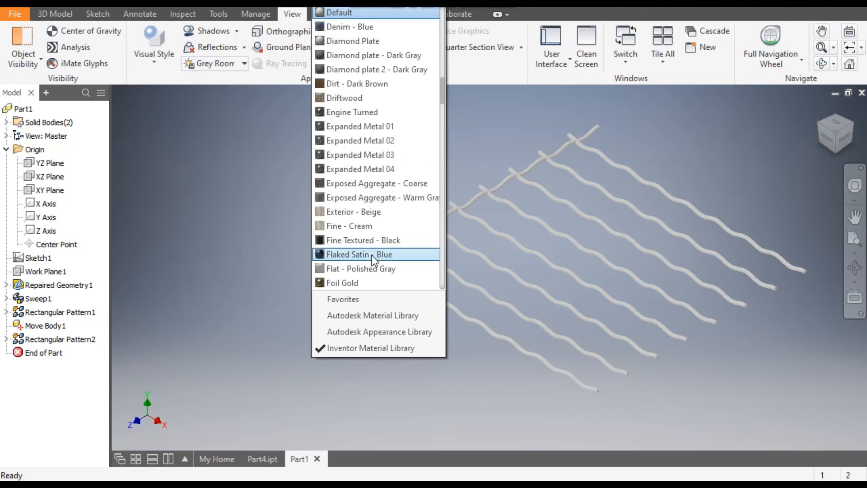
{"action": "scroll", "coordinate": [372, 255], "scroll_direction": "up", "scroll_amount": 5}
{"action": "scroll", "coordinate": [372, 255], "scroll_direction": "up", "scroll_amount": 5}
{"action": "scroll", "coordinate": [372, 256], "scroll_direction": "up", "scroll_amount": 5}
{"action": "scroll", "coordinate": [371, 255], "scroll_direction": "up", "scroll_amount": 3}
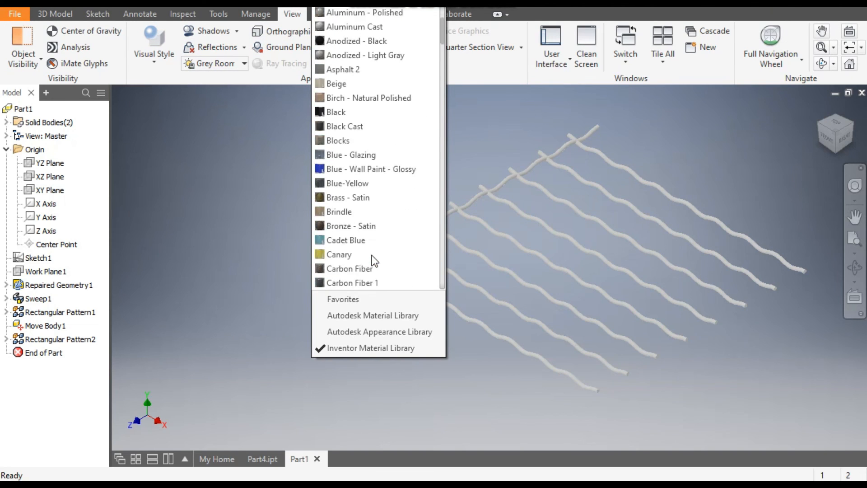
{"action": "scroll", "coordinate": [371, 256], "scroll_direction": "down", "scroll_amount": 8}
{"action": "scroll", "coordinate": [372, 256], "scroll_direction": "down", "scroll_amount": 8}
{"action": "scroll", "coordinate": [372, 255], "scroll_direction": "down", "scroll_amount": 6}
{"action": "scroll", "coordinate": [371, 258], "scroll_direction": "down", "scroll_amount": 5}
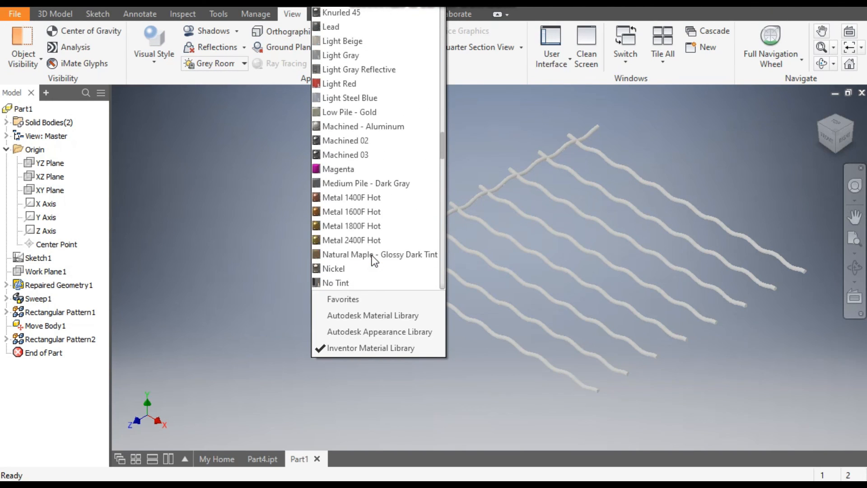
{"action": "left_click", "coordinate": [339, 83]}
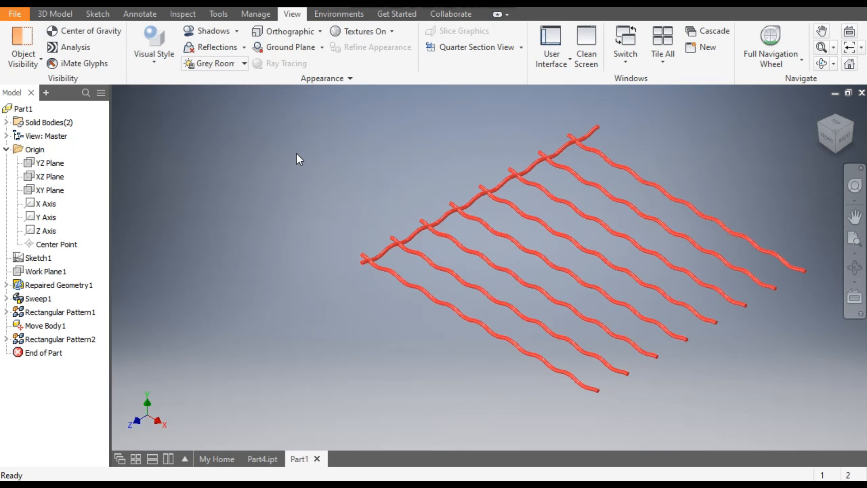
{"action": "scroll", "coordinate": [296, 153], "scroll_direction": "up", "scroll_amount": 4}
{"action": "mouse_move", "coordinate": [473, 315]}
{"action": "middle_mouse_down"}
{"action": "mouse_move", "coordinate": [357, 334]}
{"action": "mouse_move", "coordinate": [375, 348]}
{"action": "middle_mouse_up"}
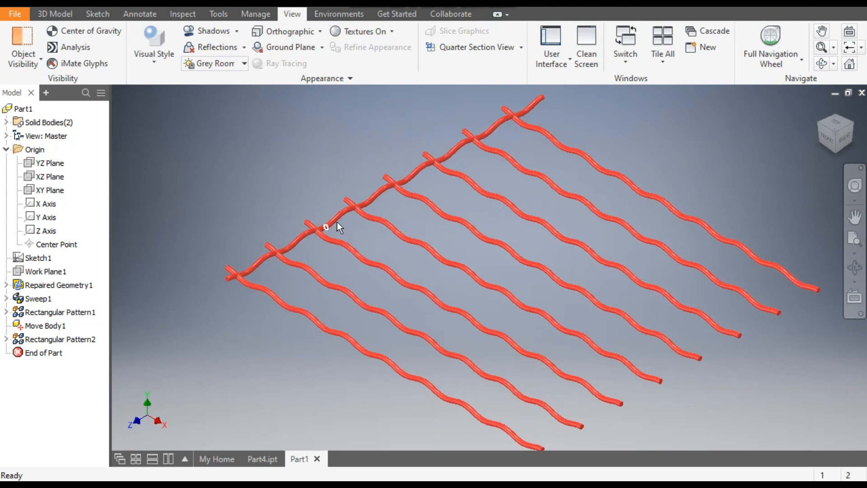
Begin a solid-body rectangular pattern of the cross wire.
{"action": "left_click", "coordinate": [55, 14]}
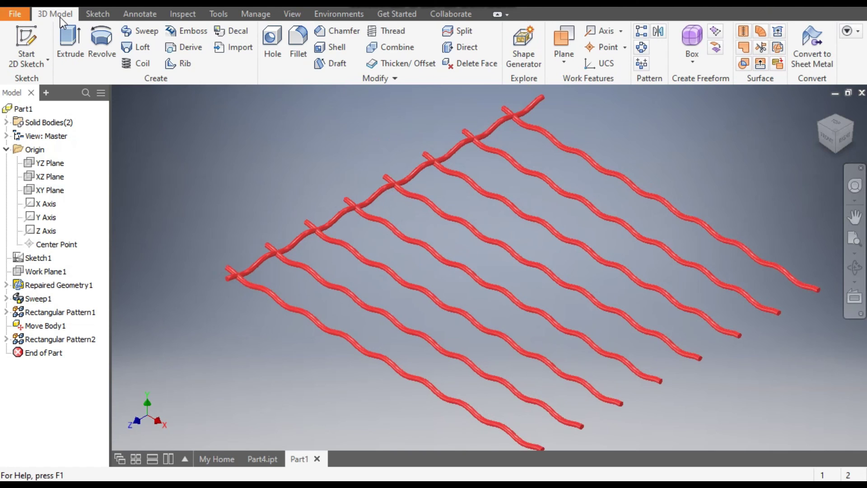
{"action": "left_click", "coordinate": [641, 33]}
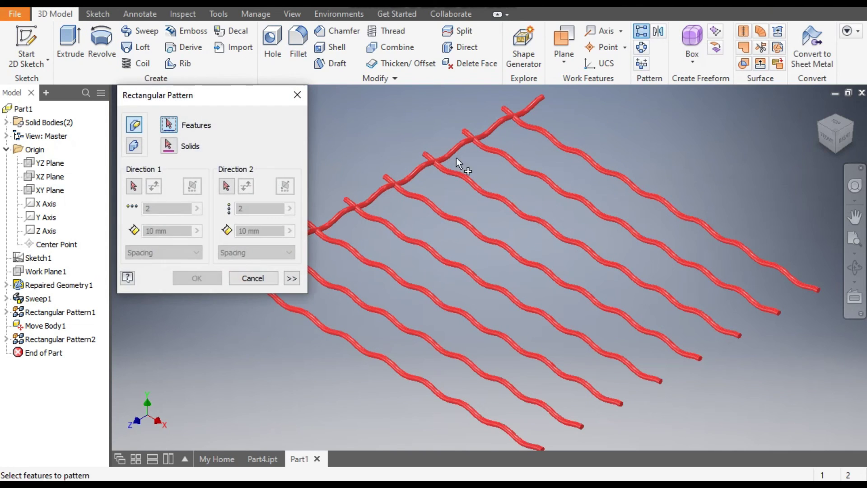
{"action": "left_click", "coordinate": [134, 146]}
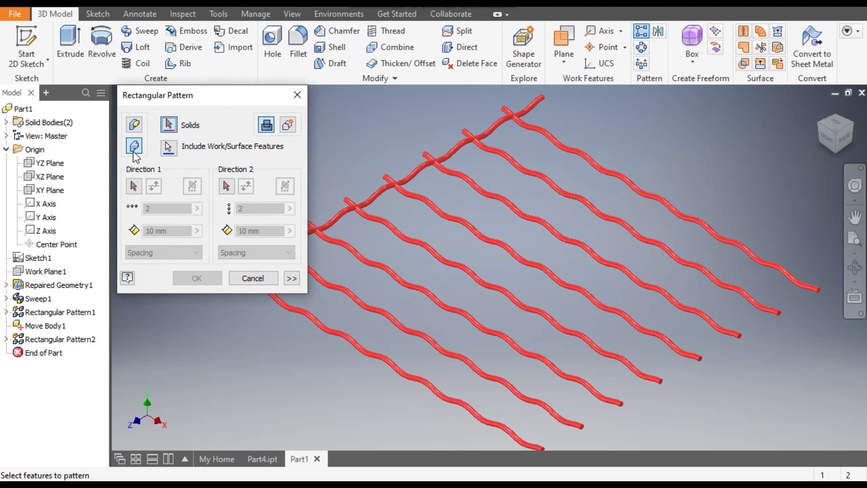
{"action": "left_click", "coordinate": [419, 183]}
{"action": "middle_click_drag", "start_coordinate": [417, 178], "coordinate": [546, 180]}
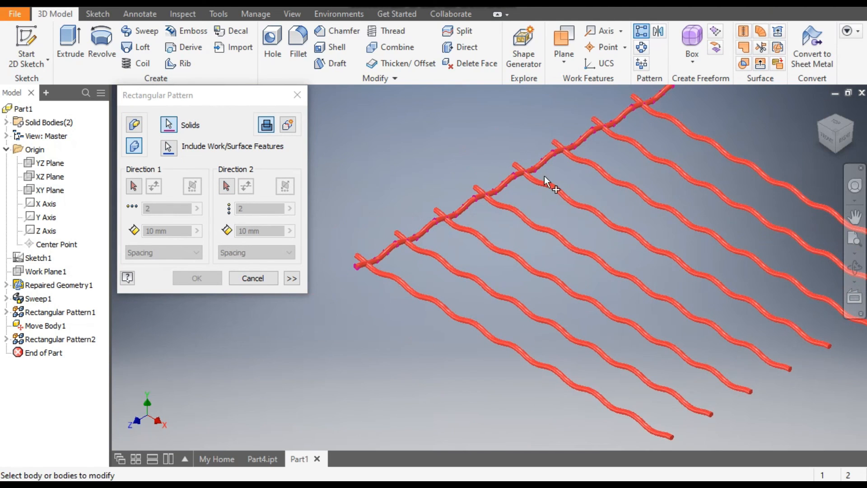
Pattern it along the X Axis with 8 copies spaced 48 mm apart.
{"action": "left_click", "coordinate": [134, 186]}
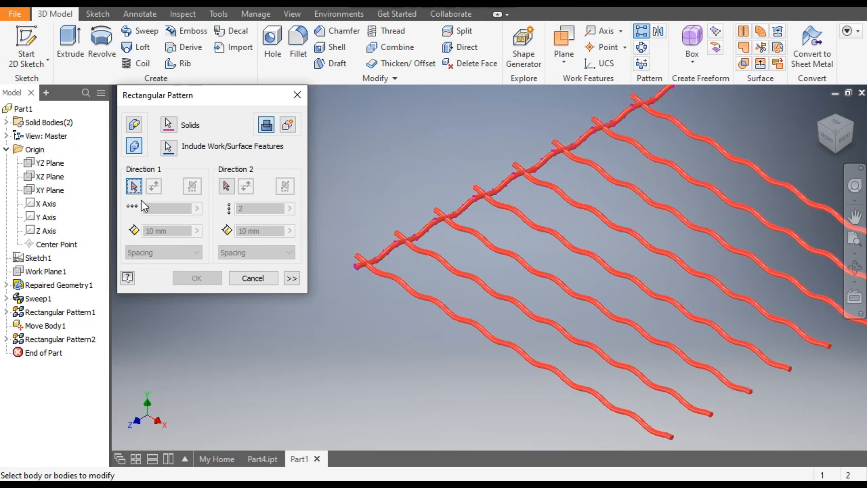
{"action": "left_click", "coordinate": [47, 204]}
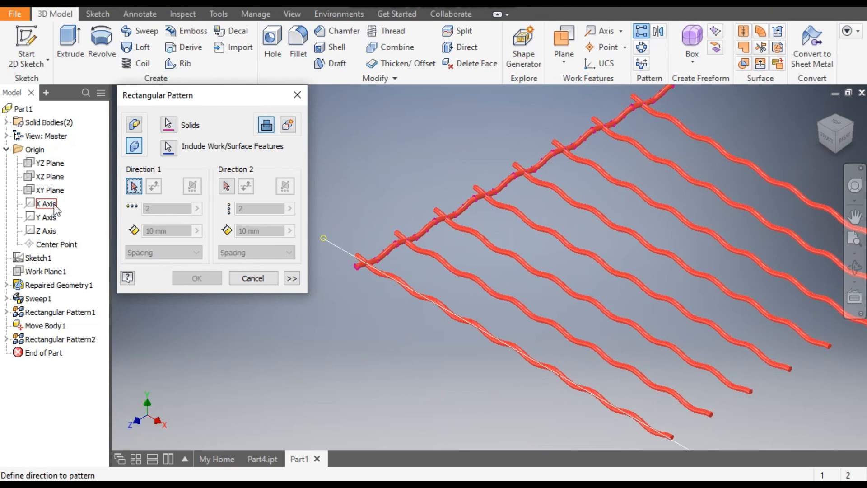
{"action": "left_click", "coordinate": [47, 204]}
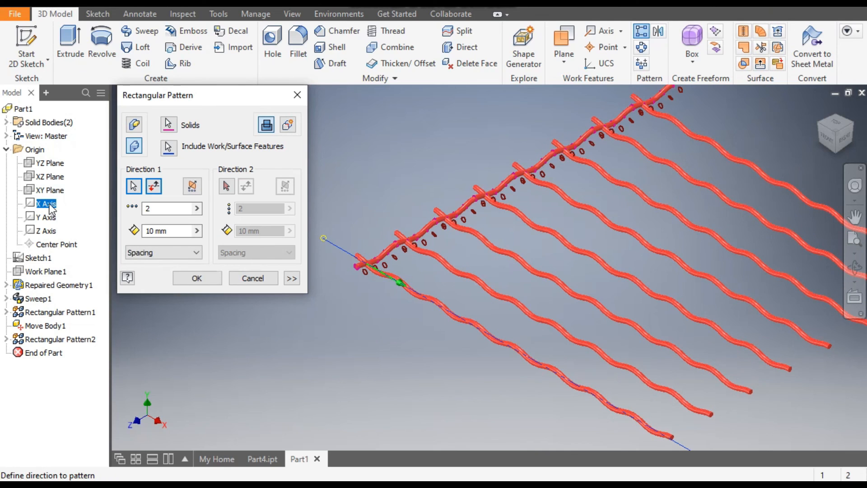
{"action": "double_click", "coordinate": [166, 208]}
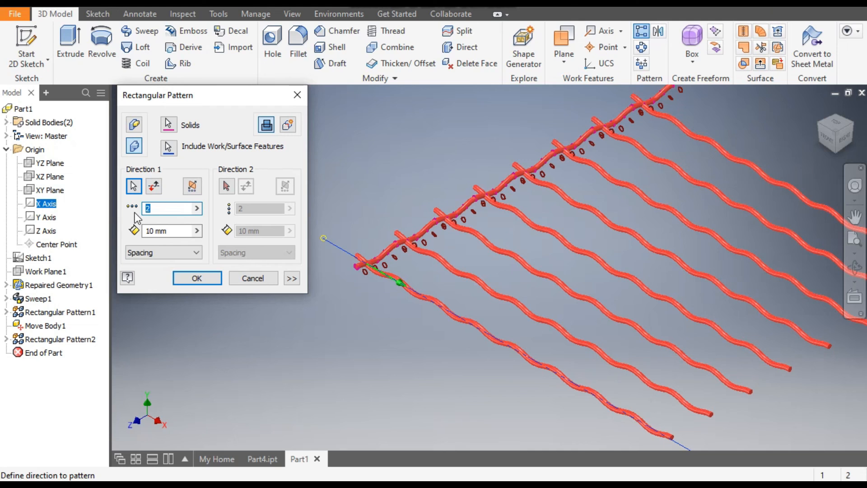
{"action": "type", "text": "8"}
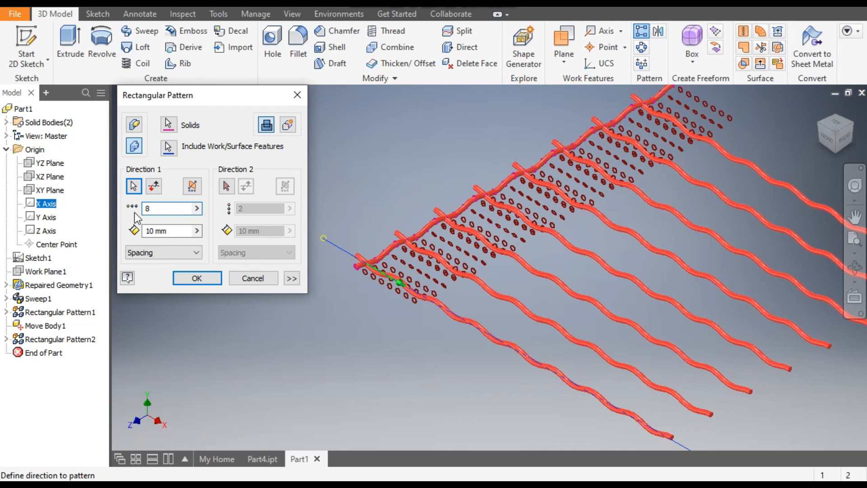
{"action": "left_click_drag", "start_coordinate": [168, 231], "coordinate": [138, 233]}
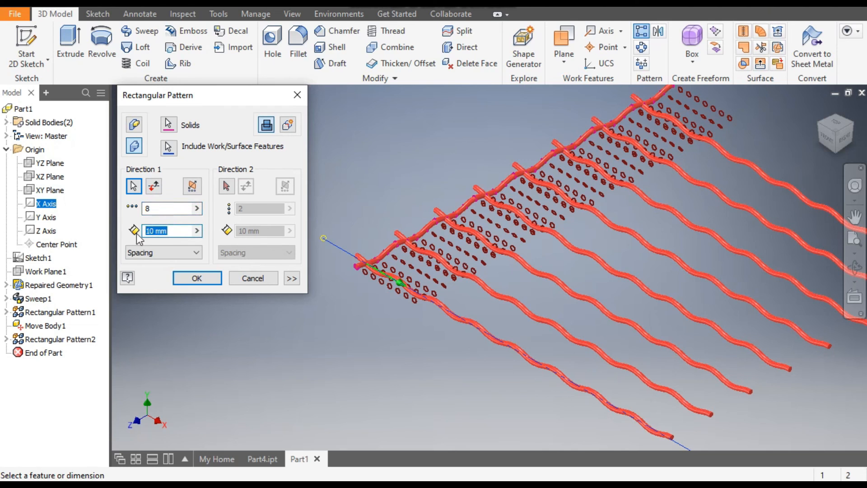
{"action": "type", "text": "48"}
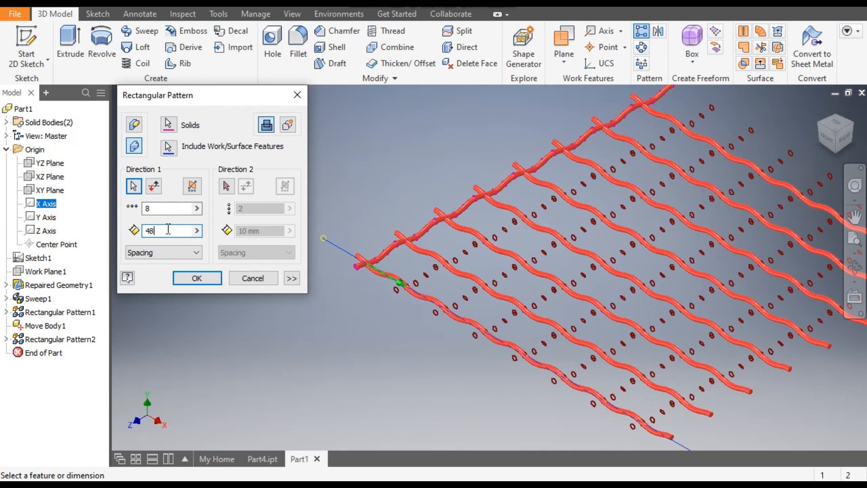
{"action": "left_click", "coordinate": [196, 278]}
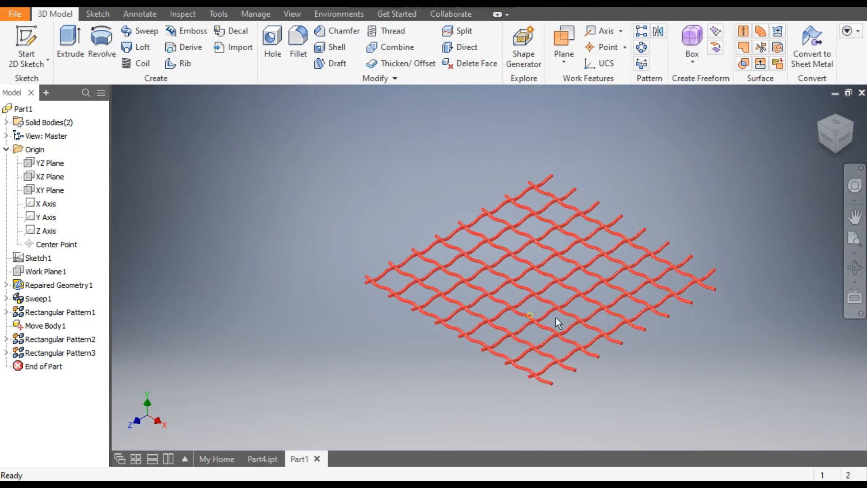
{"action": "scroll", "coordinate": [622, 332], "scroll_direction": "up", "scroll_amount": 3}
{"action": "scroll", "coordinate": [604, 379], "scroll_direction": "down", "scroll_amount": 2}
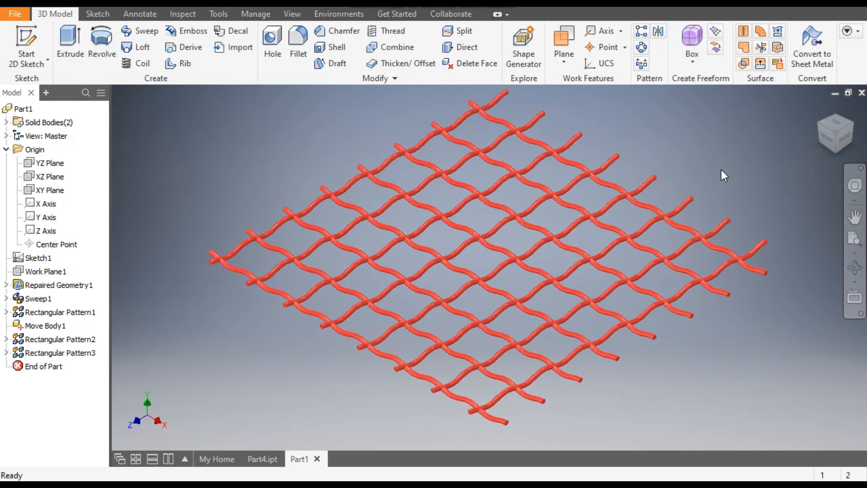
{"action": "middle_click_drag", "start_coordinate": [721, 174], "coordinate": [681, 189]}
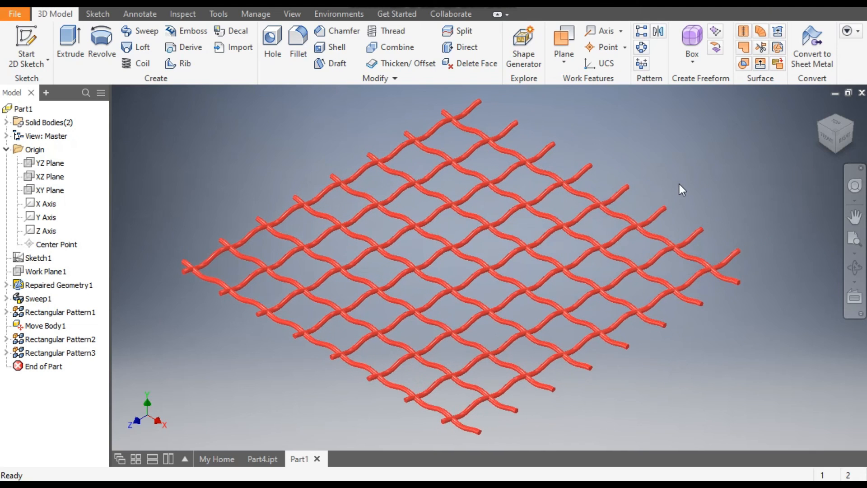